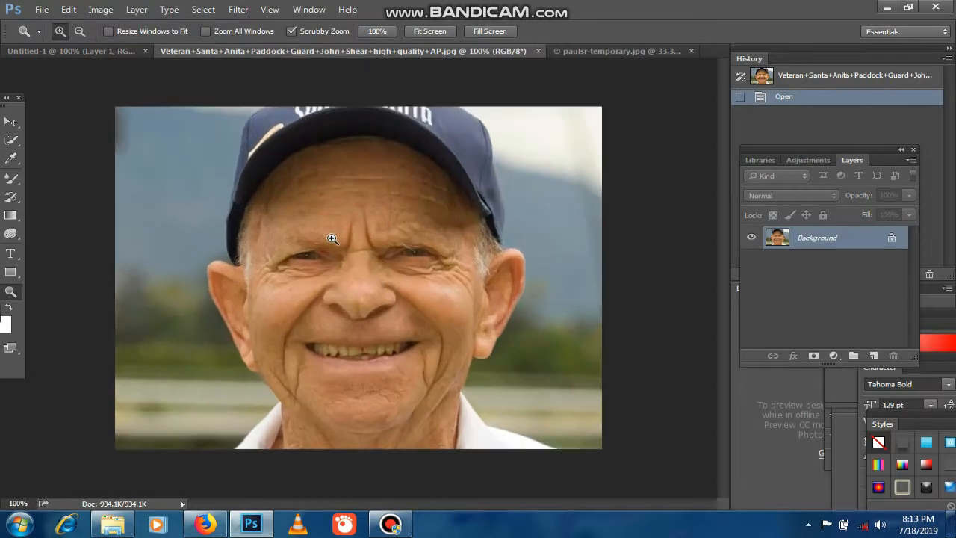
# Outline the elderly man's face freehand with the Lasso tool, from the forehead below the cap down to the neck
pyautogui.click(331, 239)
pyautogui.press('l')
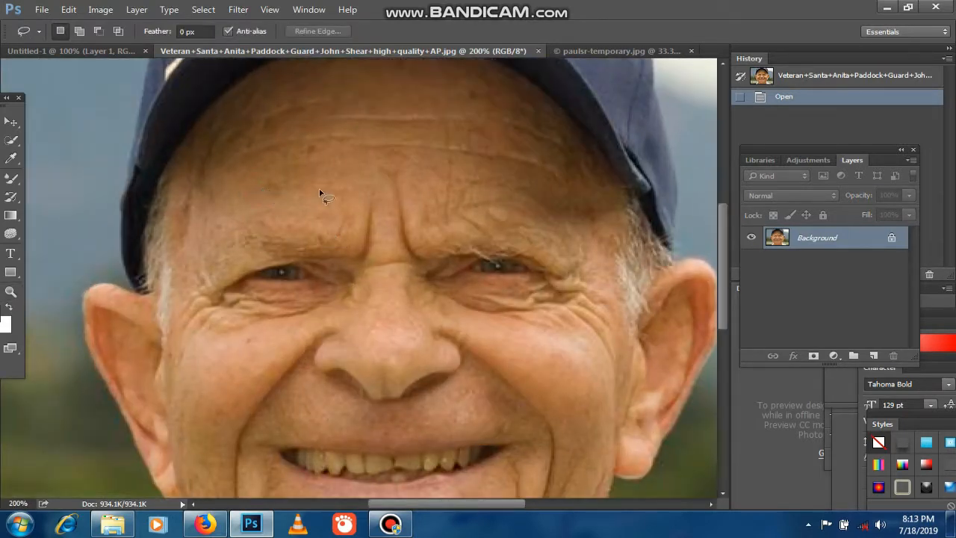
pyautogui.moveTo(303, 186); pyautogui.dragTo(307, 239)
pyautogui.moveTo(372, 265); pyautogui.dragTo(374, 203)
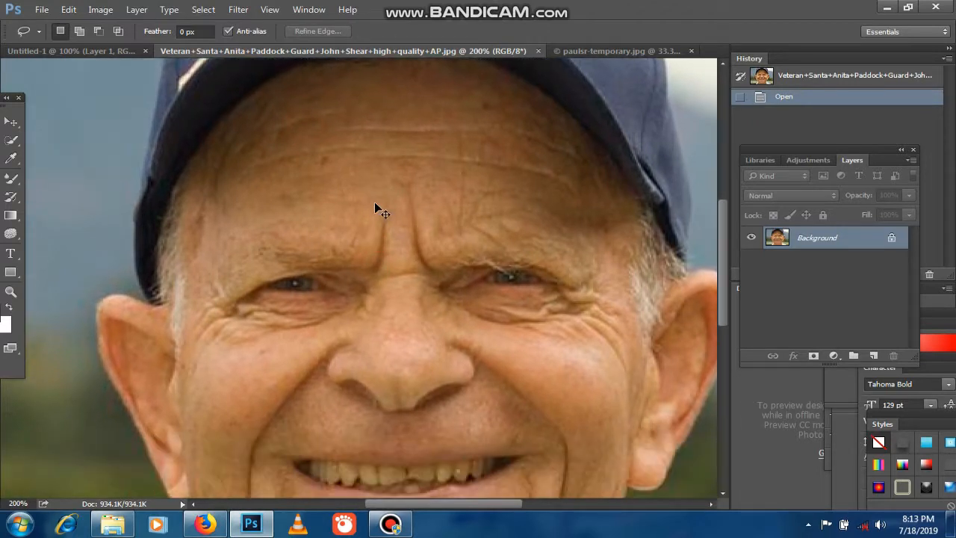
pyautogui.hotkey('ctrl', '-')
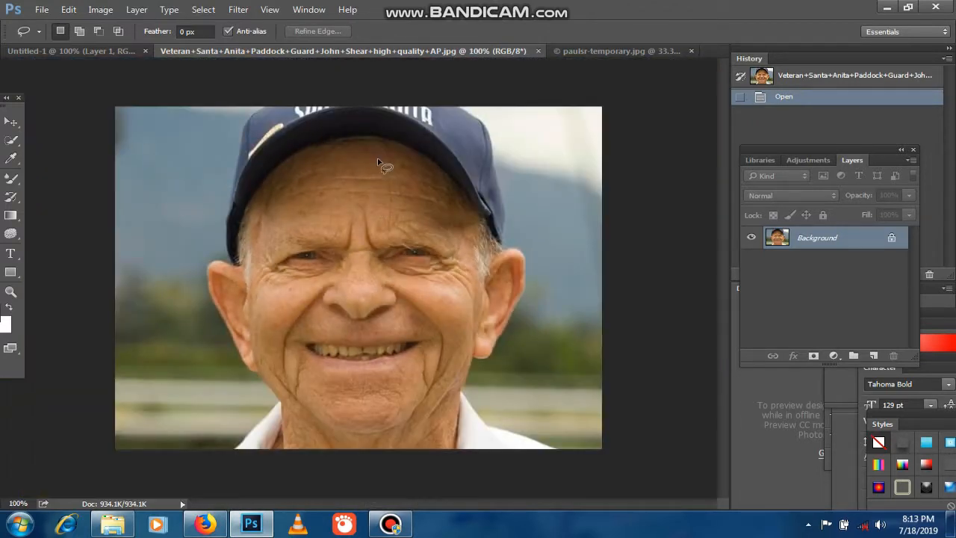
pyautogui.moveTo(416, 153)
pyautogui.mouseDown()
pyautogui.moveTo(448, 178)
pyautogui.moveTo(470, 224)
pyautogui.moveTo(475, 360)
pyautogui.mouseUp()
pyautogui.moveTo(458, 394)
pyautogui.mouseDown()
pyautogui.moveTo(427, 417)
pyautogui.moveTo(416, 448)
pyautogui.moveTo(363, 456)
pyautogui.moveTo(297, 445)
pyautogui.moveTo(249, 332)
pyautogui.moveTo(245, 270)
pyautogui.moveTo(250, 200)
pyautogui.moveTo(302, 166)
pyautogui.mouseUp()
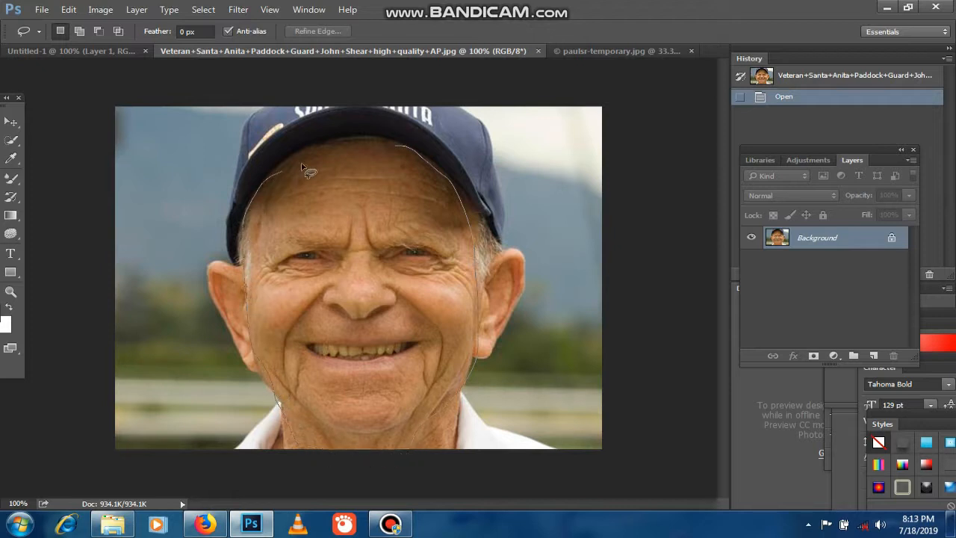
pyautogui.moveTo(398, 145); pyautogui.dragTo(422, 185)
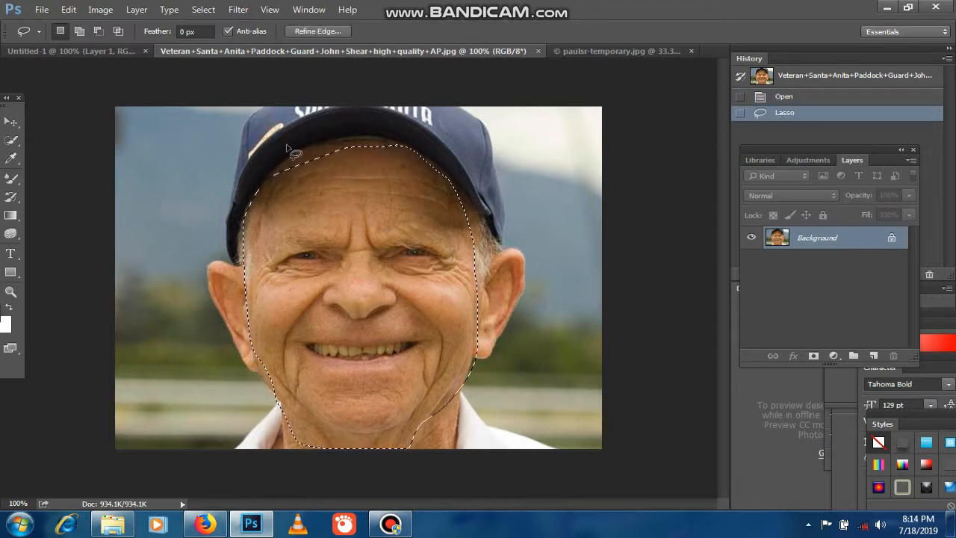
# Paste the copied face into the Untitled-1 document as a new layer and lower its opacity to 76%
pyautogui.click(99, 50)
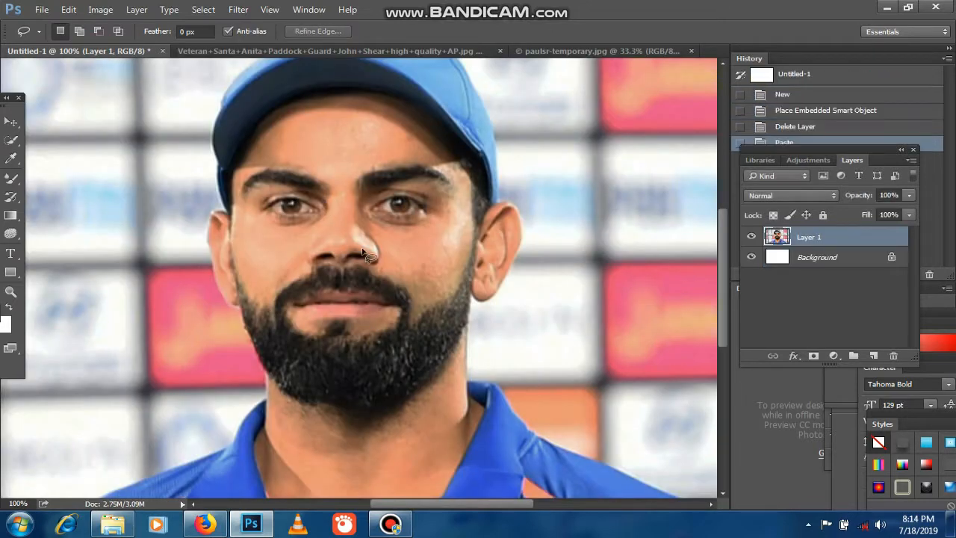
pyautogui.hotkey('ctrl', 'v')
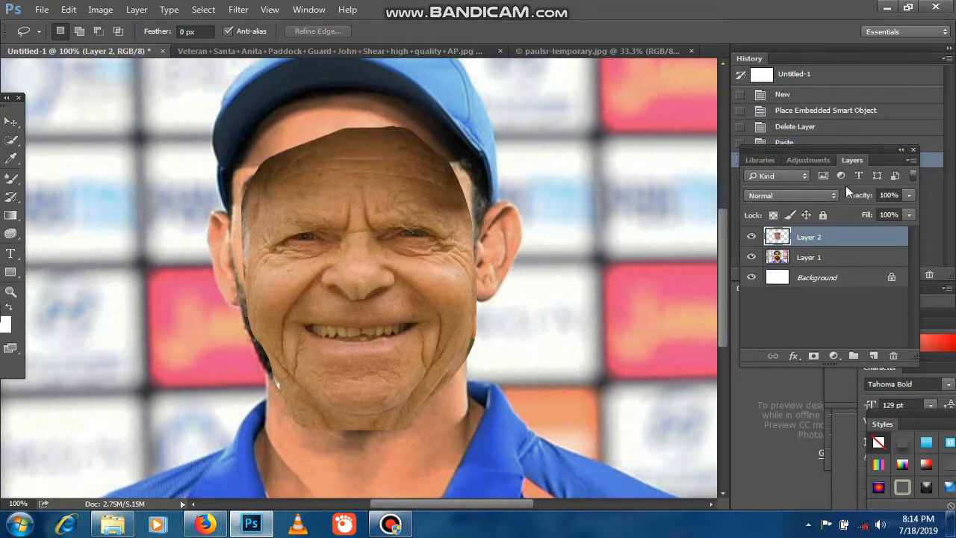
pyautogui.moveTo(909, 195); pyautogui.dragTo(904, 214)
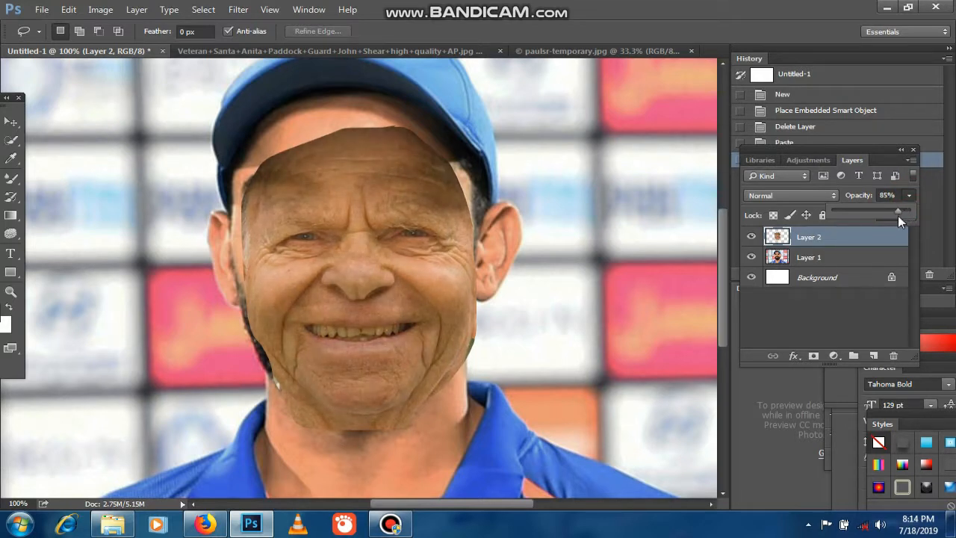
pyautogui.moveTo(893, 215); pyautogui.dragTo(891, 215)
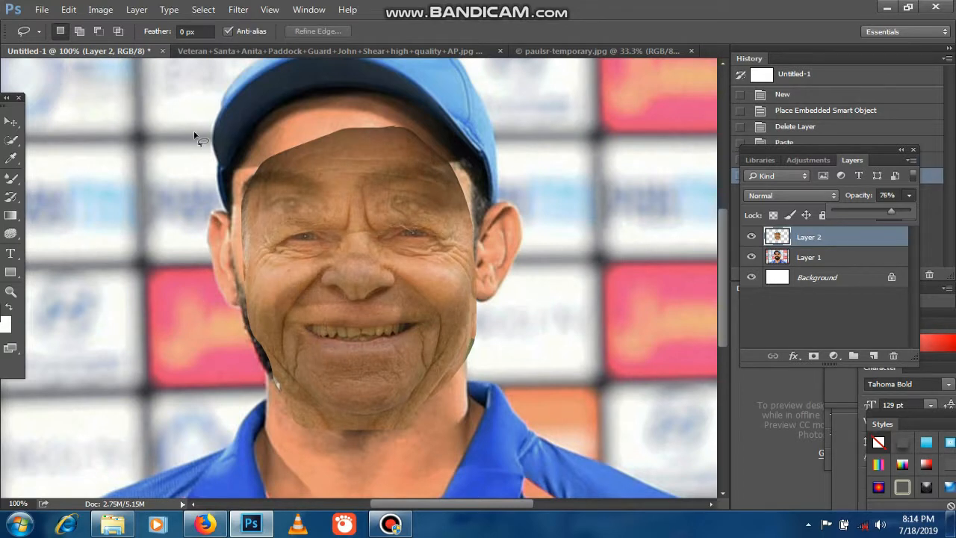
# Move the pasted face up over the cap-wearing man's face so eyes, nose and mouth align, and toggle its visibility to compare
pyautogui.click(13, 121)
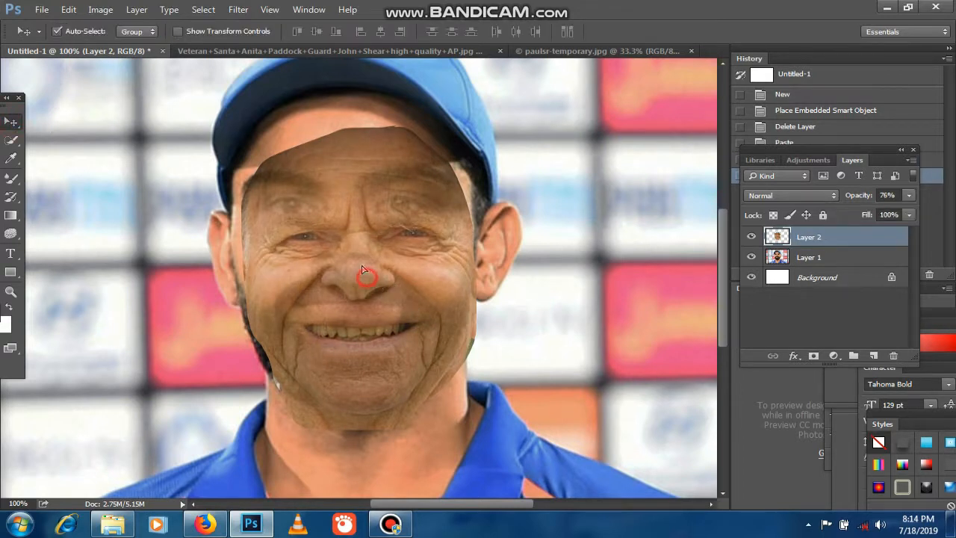
pyautogui.moveTo(363, 271); pyautogui.dragTo(356, 252)
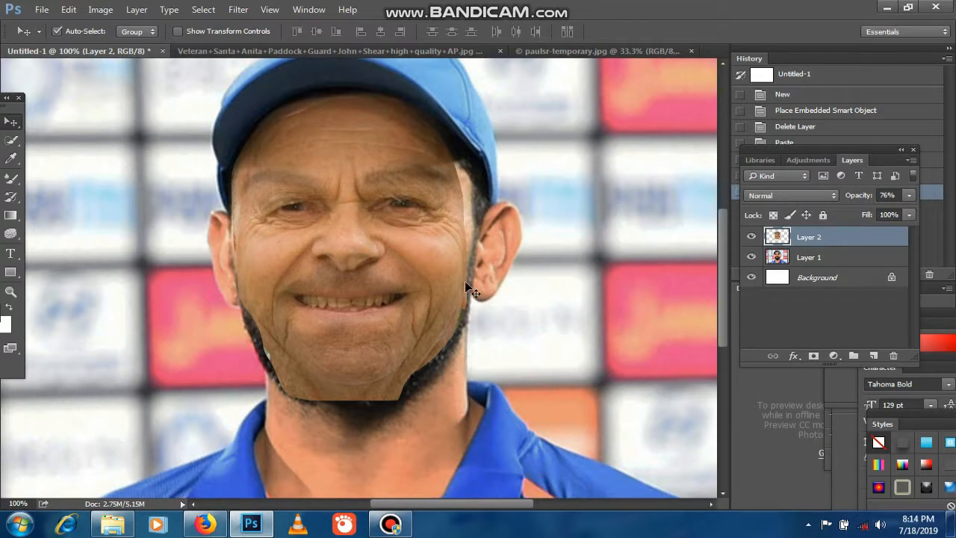
pyautogui.moveTo(411, 297)
pyautogui.mouseDown()
pyautogui.moveTo(411, 284)
pyautogui.moveTo(481, 390)
pyautogui.moveTo(403, 329)
pyautogui.moveTo(394, 300)
pyautogui.moveTo(411, 285)
pyautogui.mouseUp()
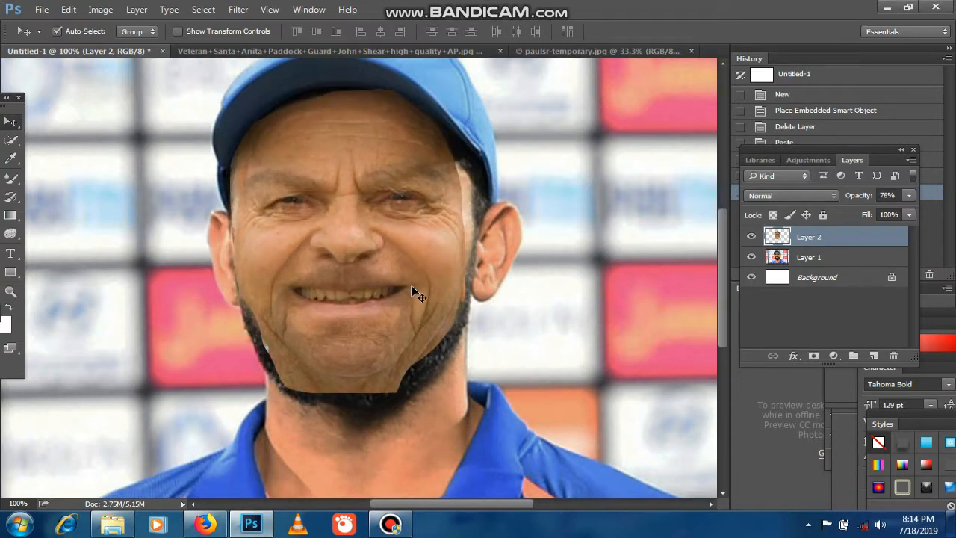
pyautogui.click(751, 237)
pyautogui.click(750, 237)
# Adjust the pasted face slightly with Free Transform and apply the transformation
pyautogui.hotkey('ctrl', 't')
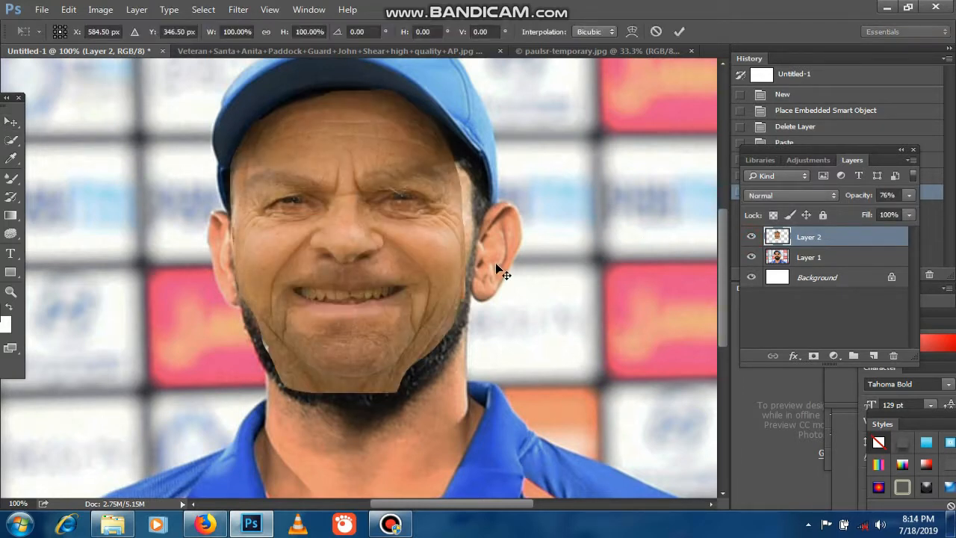
pyautogui.moveTo(563, 216)
pyautogui.mouseDown()
pyautogui.moveTo(562, 203)
pyautogui.moveTo(555, 214)
pyautogui.mouseUp()
pyautogui.press('Return')
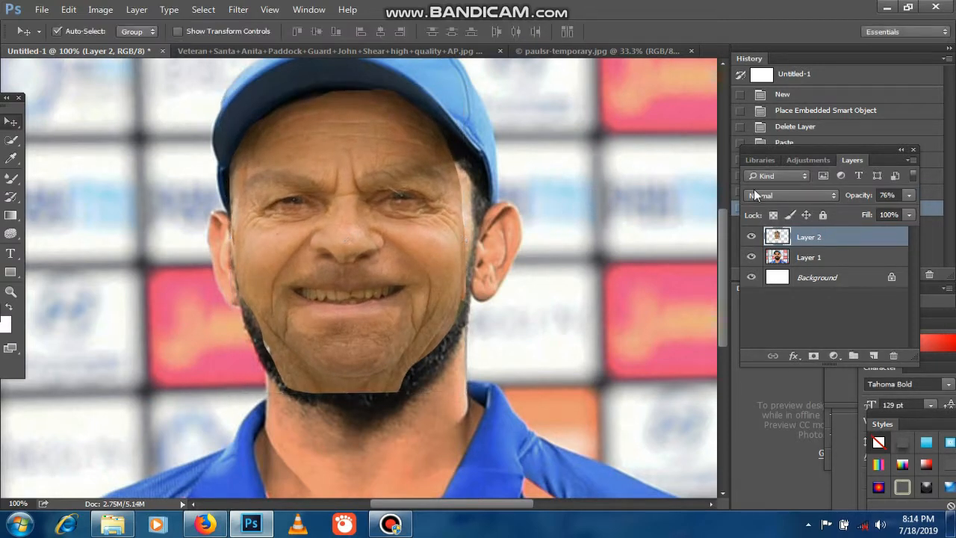
# Reduce Layer 2's opacity to 48% and nudge the pasted face down to match the features underneath
pyautogui.click(908, 195)
pyautogui.moveTo(896, 213); pyautogui.dragTo(873, 215)
pyautogui.click(830, 233)
pyautogui.moveTo(425, 277)
pyautogui.mouseDown()
pyautogui.moveTo(429, 270)
pyautogui.moveTo(422, 287)
pyautogui.mouseUp()
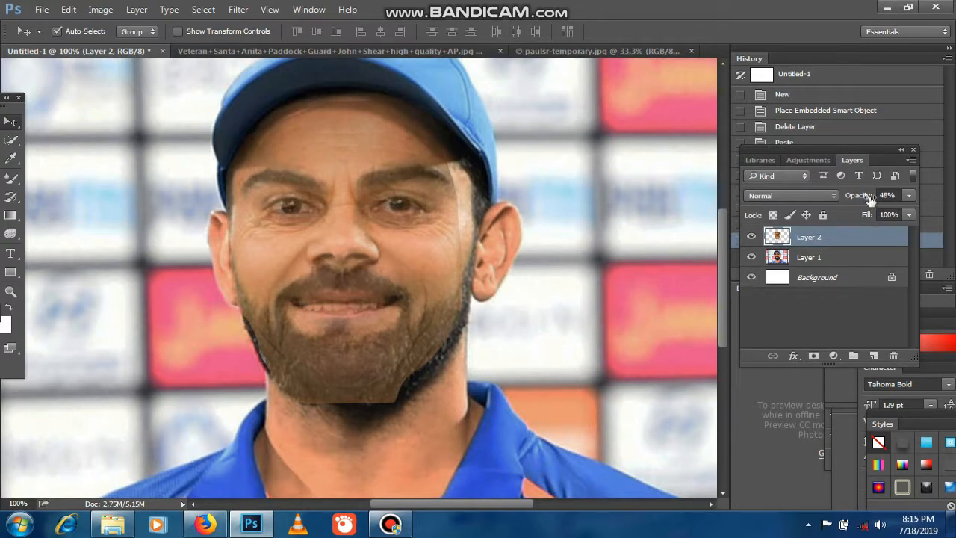
# Add a layer mask to Layer 2 and set up a soft 30 px Brush with black as the foreground colour
pyautogui.click(814, 356)
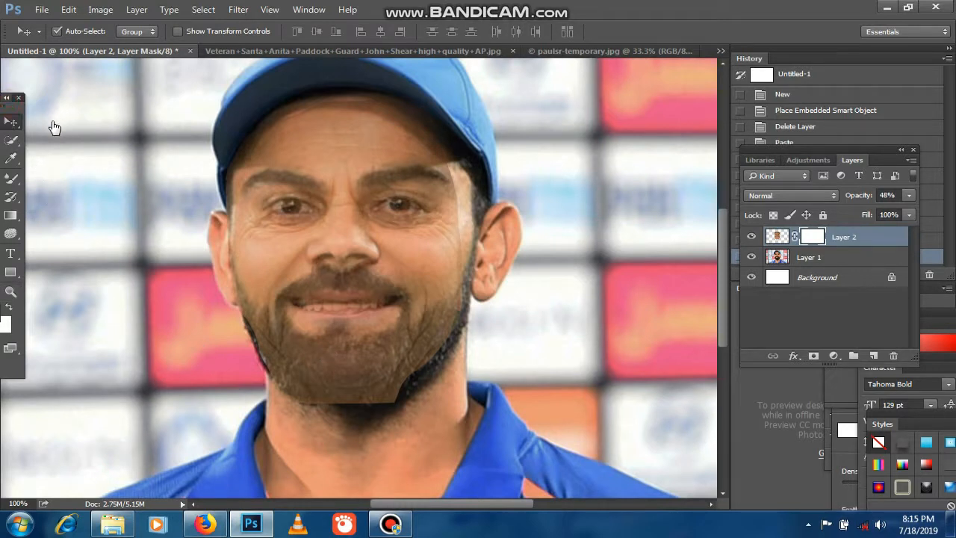
pyautogui.moveTo(14, 106); pyautogui.dragTo(42, 119)
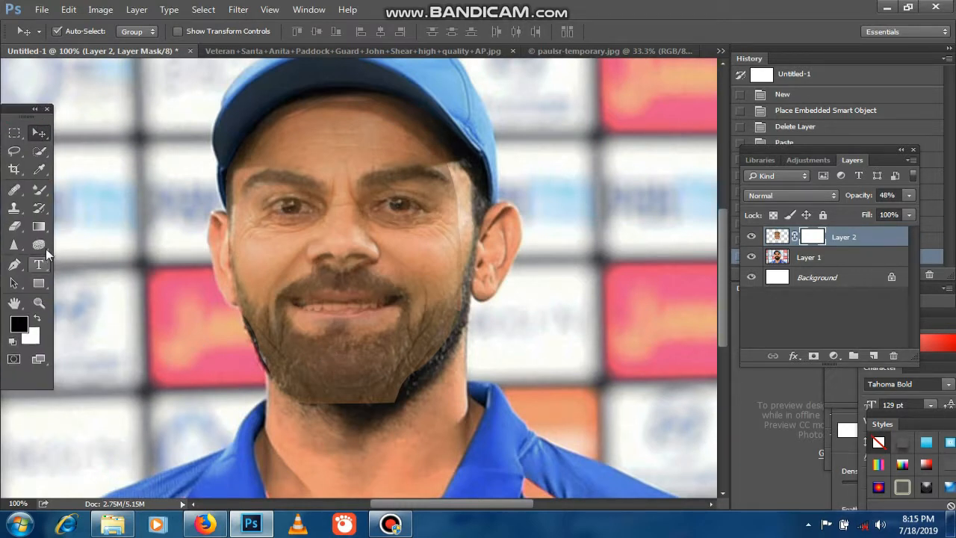
pyautogui.click(39, 192)
pyautogui.click(103, 191)
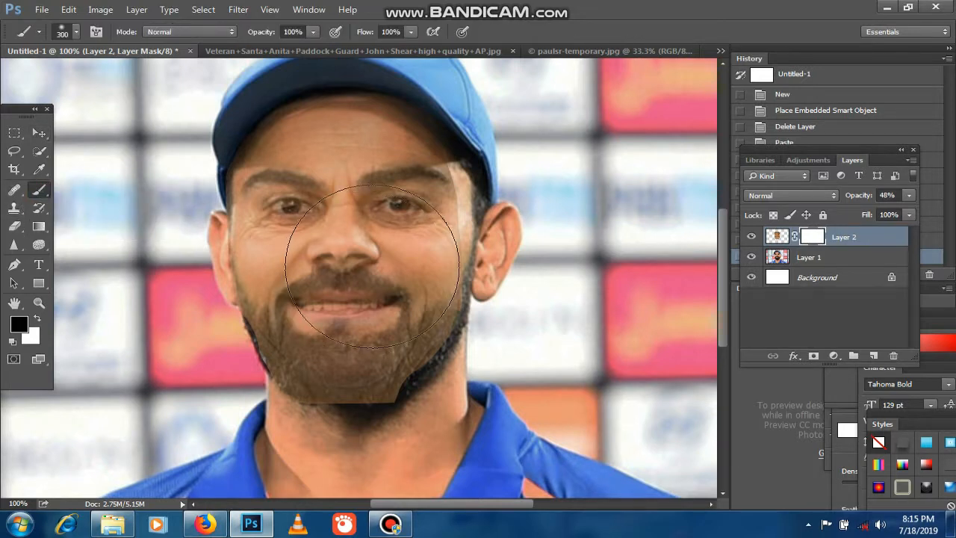
pyautogui.click(75, 32)
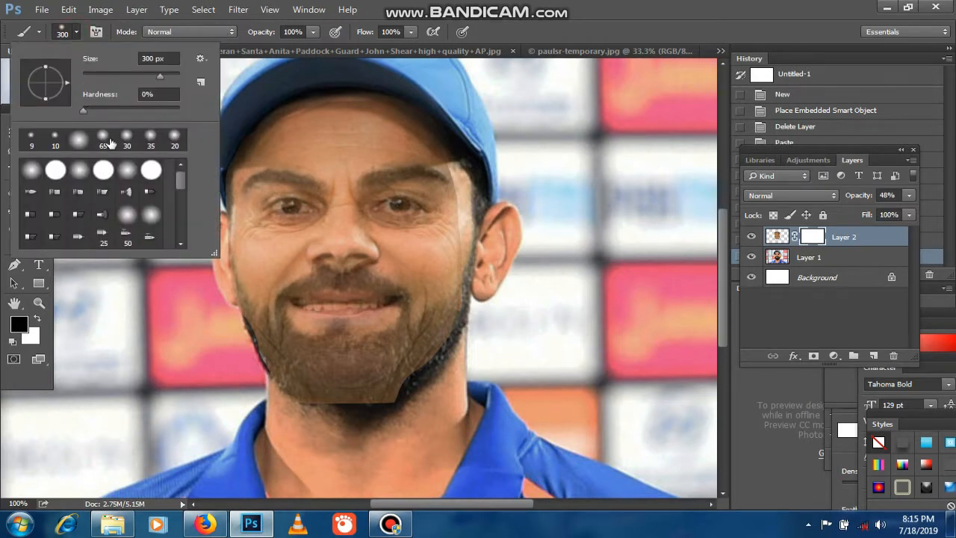
pyautogui.doubleClick(56, 140)
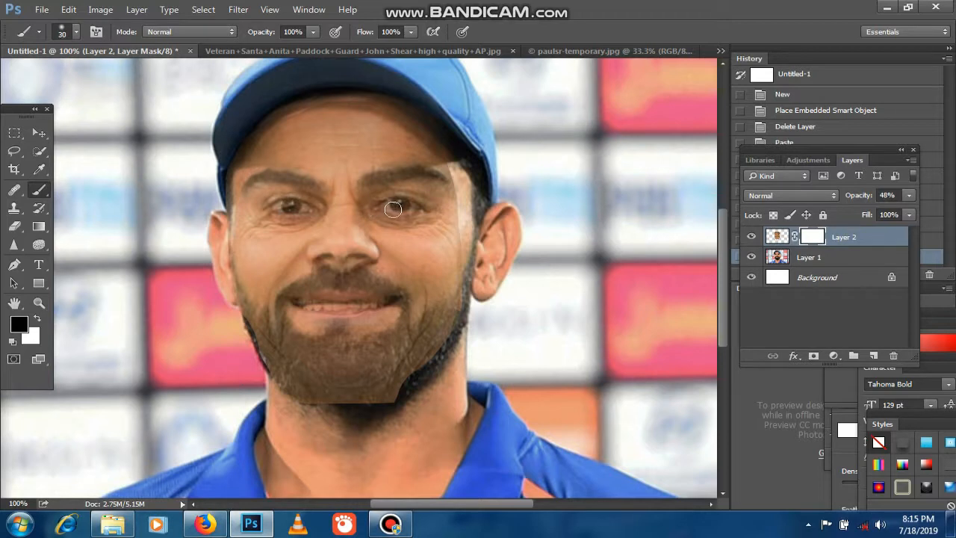
# Paint black on Layer 2's mask over both eyes, the mouth and the cheek edge near the ear
pyautogui.moveTo(393, 210)
pyautogui.mouseDown()
pyautogui.moveTo(376, 207)
pyautogui.moveTo(417, 206)
pyautogui.moveTo(382, 209)
pyautogui.moveTo(428, 218)
pyautogui.mouseUp()
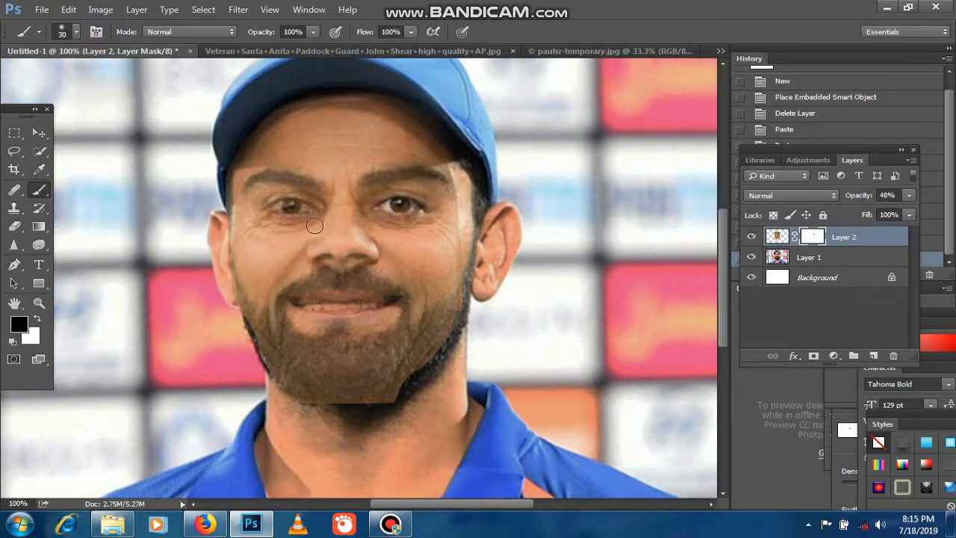
pyautogui.moveTo(307, 214)
pyautogui.mouseDown()
pyautogui.moveTo(327, 214)
pyautogui.moveTo(262, 209)
pyautogui.moveTo(313, 212)
pyautogui.mouseUp()
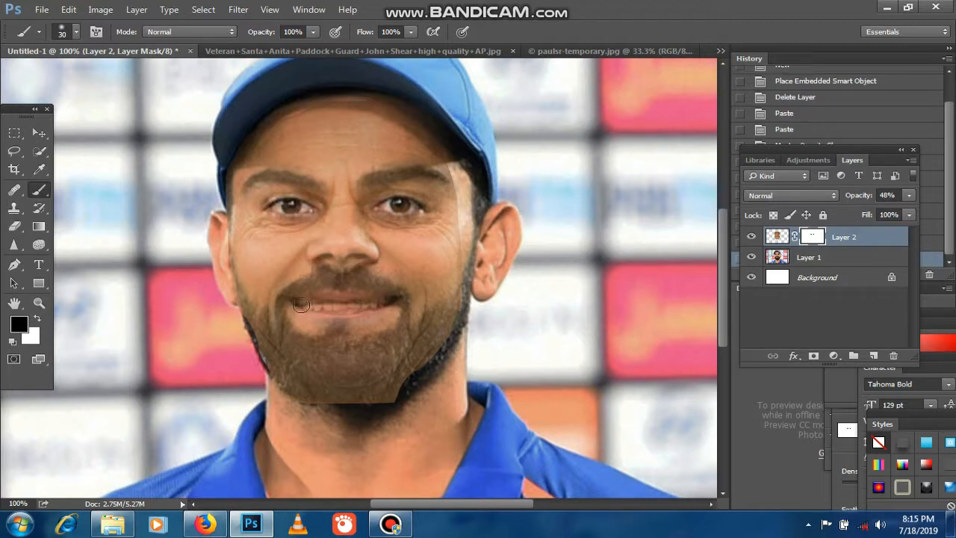
pyautogui.moveTo(300, 305)
pyautogui.mouseDown()
pyautogui.moveTo(389, 302)
pyautogui.moveTo(300, 305)
pyautogui.moveTo(384, 302)
pyautogui.mouseUp()
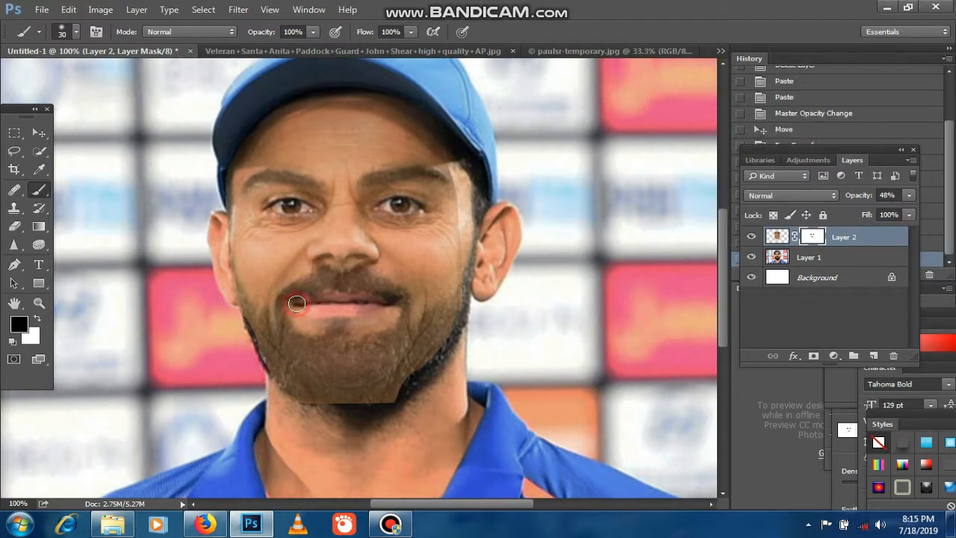
pyautogui.moveTo(461, 193)
pyautogui.mouseDown()
pyautogui.moveTo(457, 162)
pyautogui.moveTo(466, 227)
pyautogui.mouseUp()
# Stretch the pasted face slightly toward the ear with Free Transform to cover the uncovered cheek edge
pyautogui.hotkey('ctrl', 't')
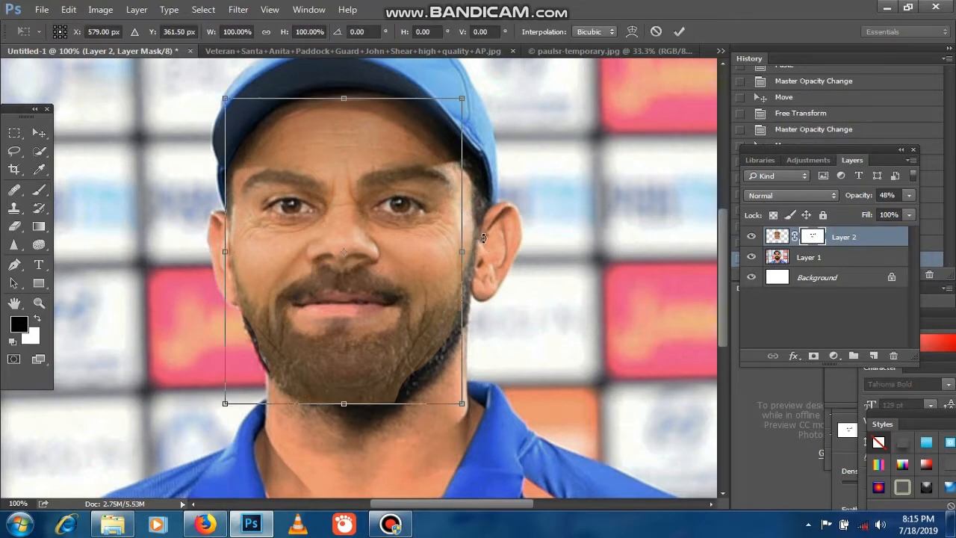
pyautogui.moveTo(465, 251)
pyautogui.mouseDown()
pyautogui.moveTo(485, 247)
pyautogui.moveTo(465, 249)
pyautogui.mouseUp()
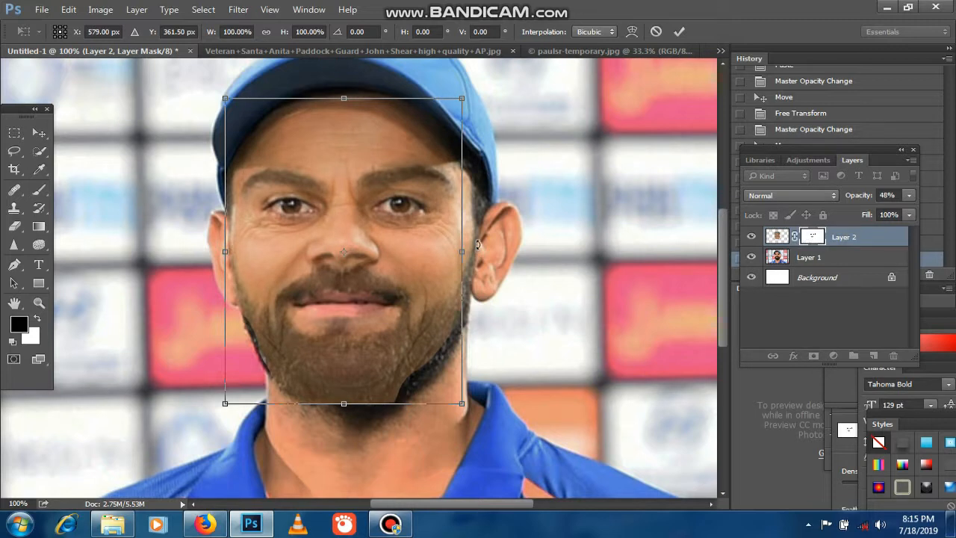
pyautogui.press('Return')
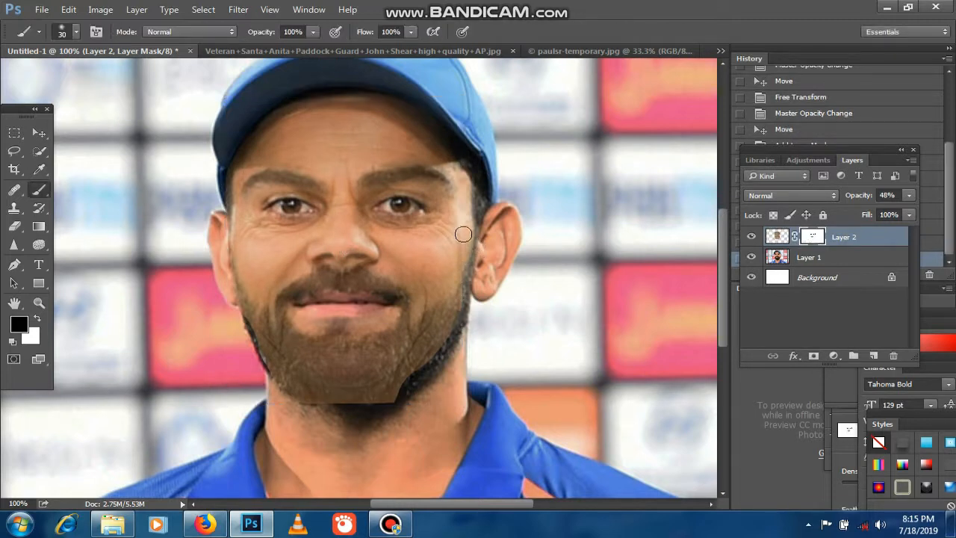
# Mask out the pasted face's outer edges along the ear, jaw, beard and temple, and over the nostrils
pyautogui.moveTo(484, 223); pyautogui.dragTo(481, 287)
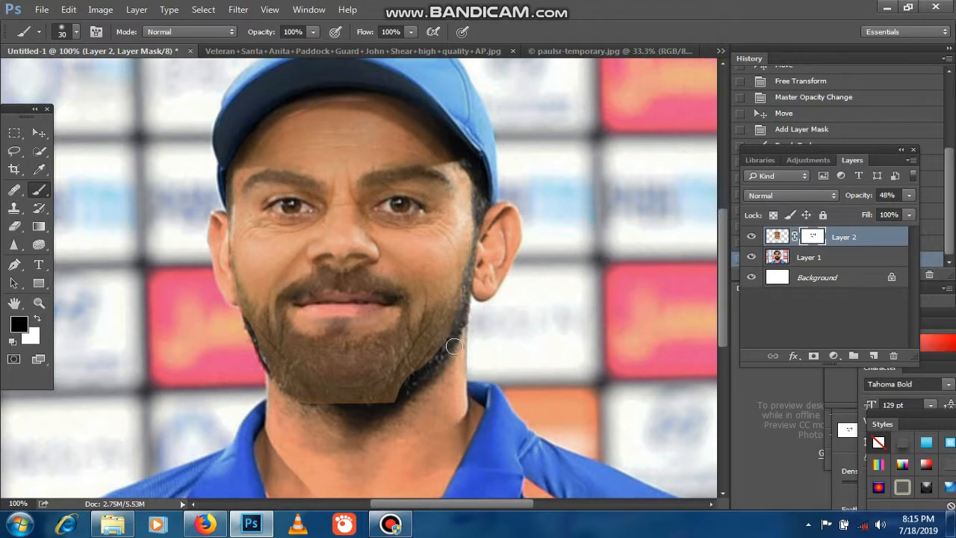
pyautogui.moveTo(419, 371)
pyautogui.mouseDown()
pyautogui.moveTo(400, 404)
pyautogui.moveTo(397, 391)
pyautogui.moveTo(372, 404)
pyautogui.moveTo(292, 400)
pyautogui.moveTo(304, 401)
pyautogui.moveTo(257, 357)
pyautogui.moveTo(228, 290)
pyautogui.moveTo(244, 323)
pyautogui.moveTo(229, 286)
pyautogui.mouseUp()
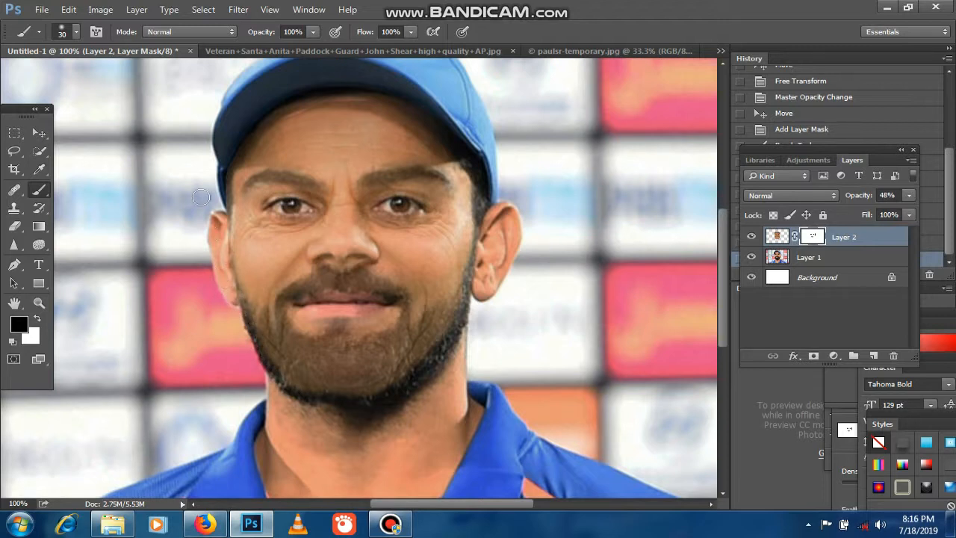
pyautogui.moveTo(201, 197); pyautogui.dragTo(203, 200)
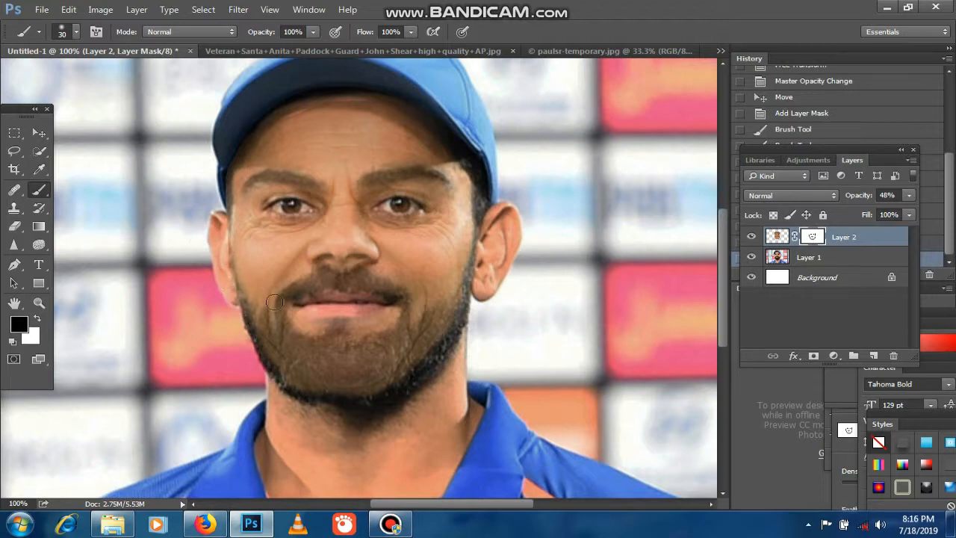
pyautogui.click(359, 258)
pyautogui.click(359, 259)
pyautogui.moveTo(320, 261); pyautogui.dragTo(327, 261)
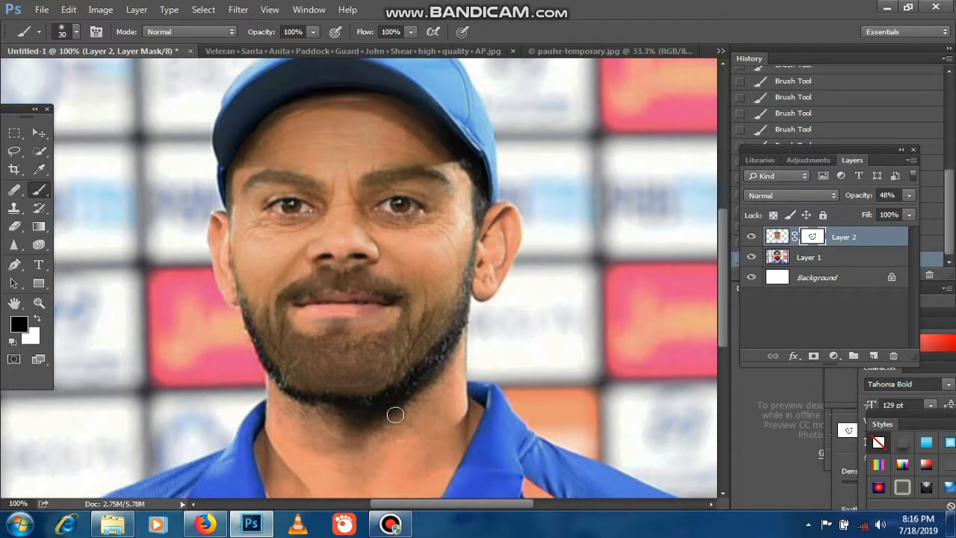
pyautogui.click(277, 387)
pyautogui.click(278, 386)
pyautogui.click(277, 386)
pyautogui.click(299, 401)
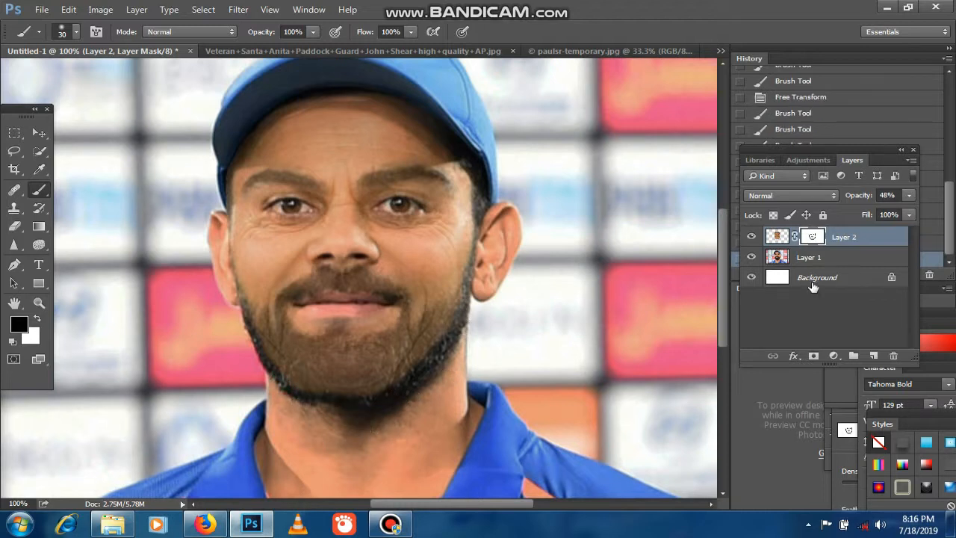
# Set Layer 2's blend mode to Darker Color after trying Soft Light and others, and compare the face with the layer hidden
pyautogui.click(777, 236)
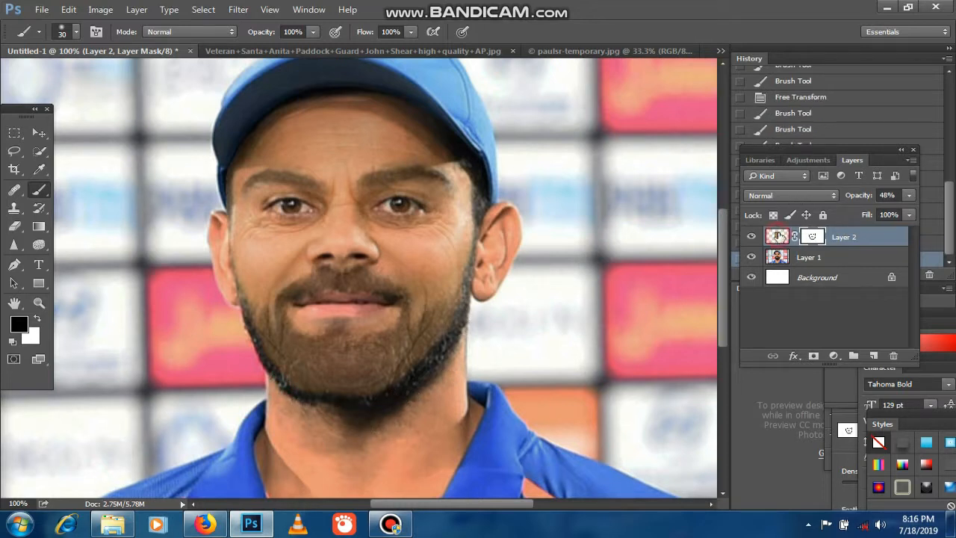
pyautogui.click(773, 192)
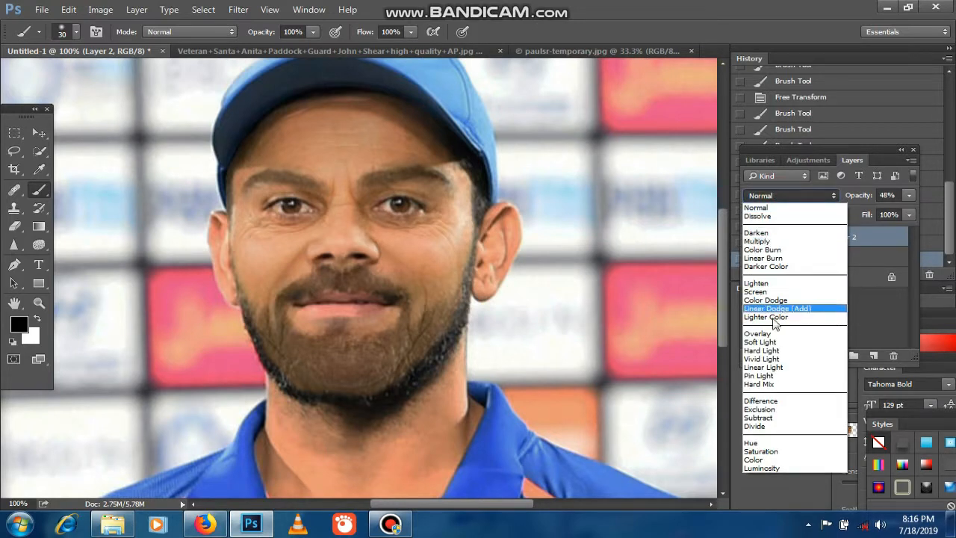
pyautogui.click(774, 345)
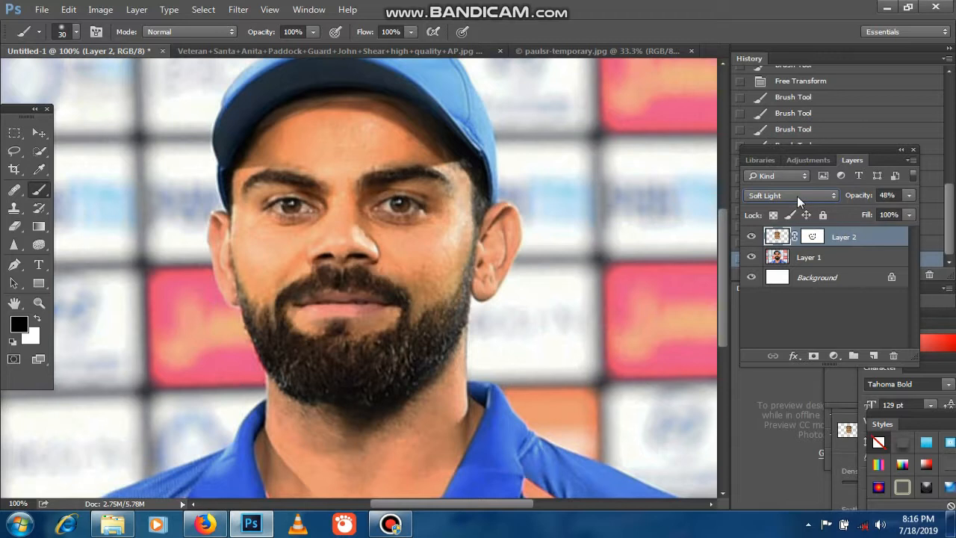
pyautogui.scroll(2, 797, 196)
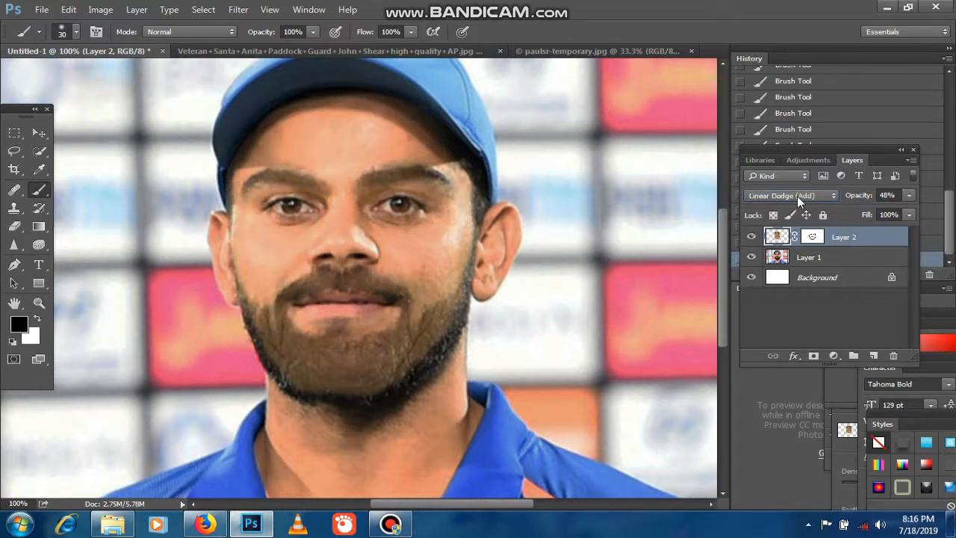
pyautogui.scroll(3, 797, 196)
pyautogui.scroll(2, 797, 196)
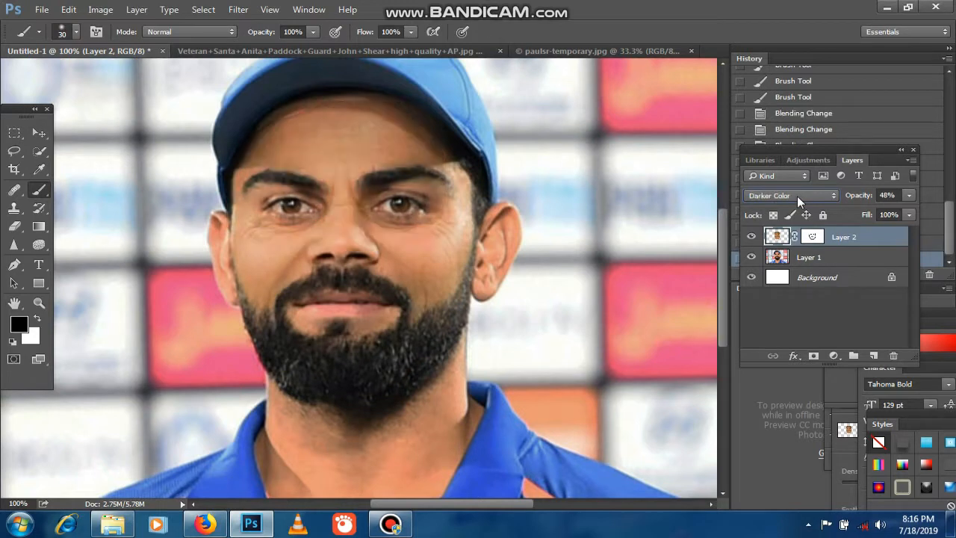
pyautogui.scroll(-1, 797, 196)
pyautogui.scroll(1, 797, 196)
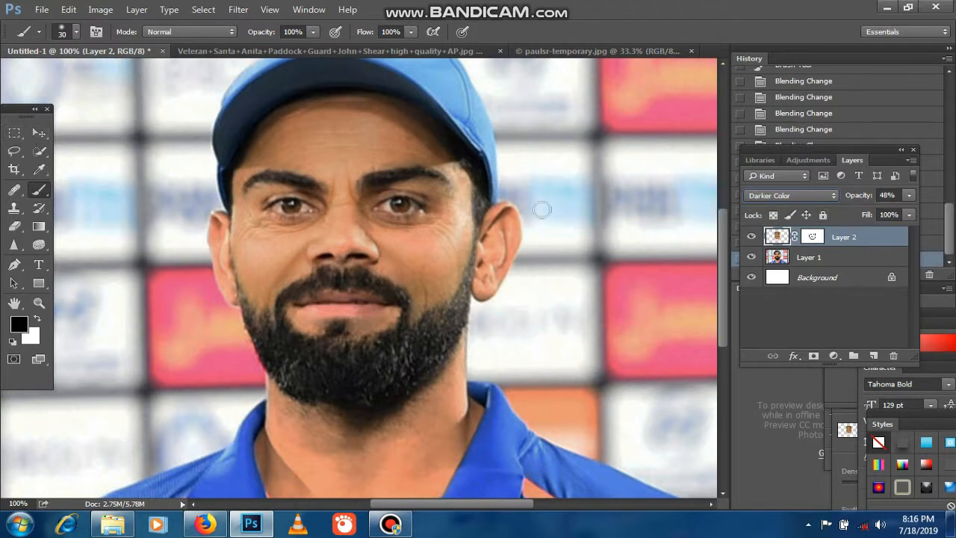
pyautogui.click(751, 237)
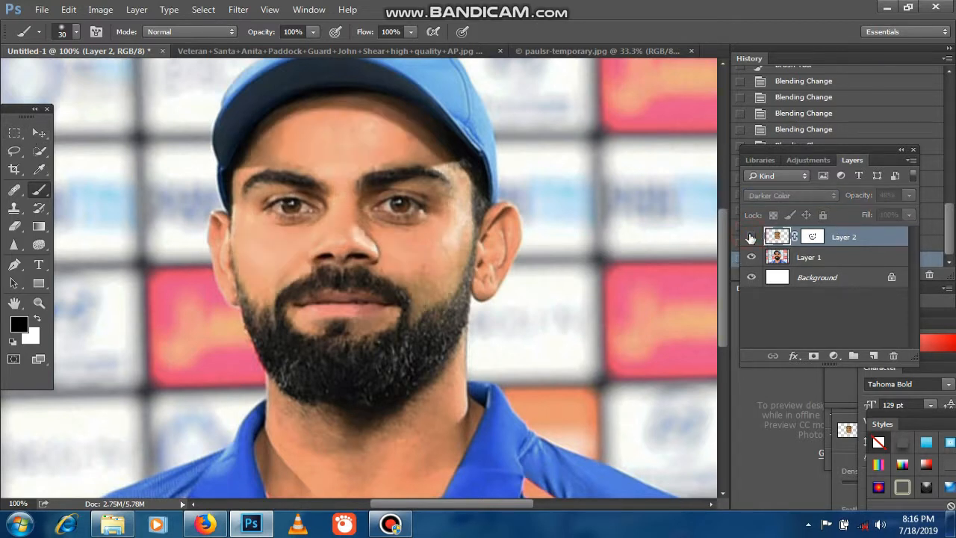
pyautogui.click(750, 237)
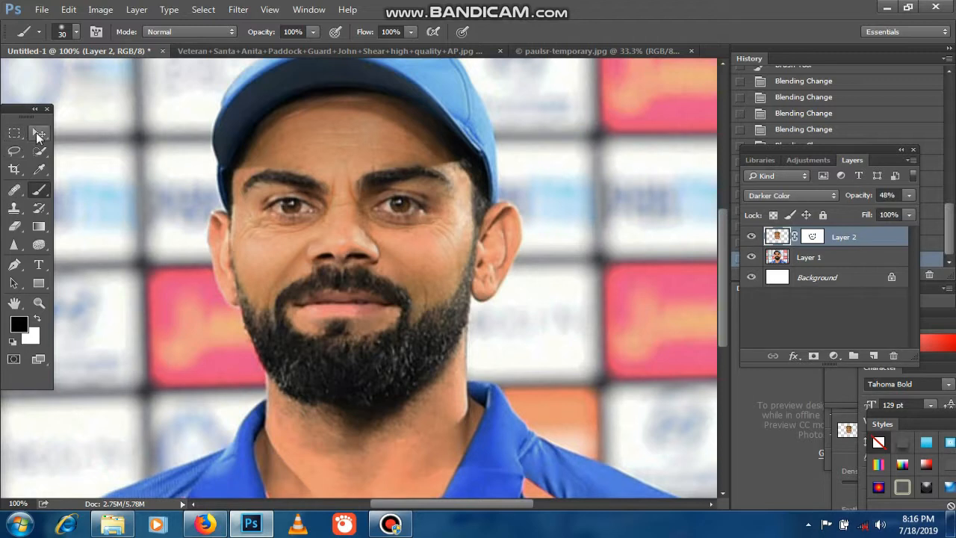
# Duplicate Layer 1 within the same document, keeping the suggested name
pyautogui.click(39, 133)
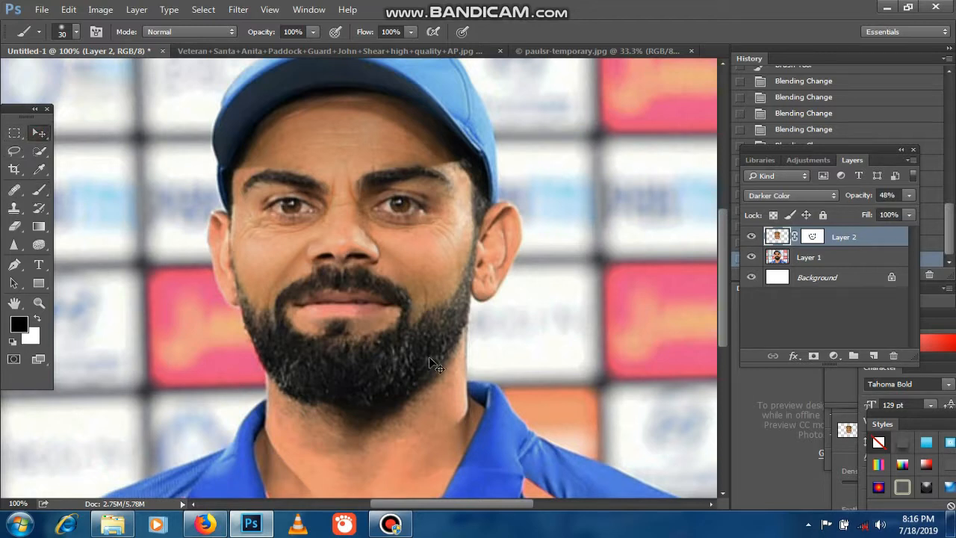
pyautogui.click(823, 258)
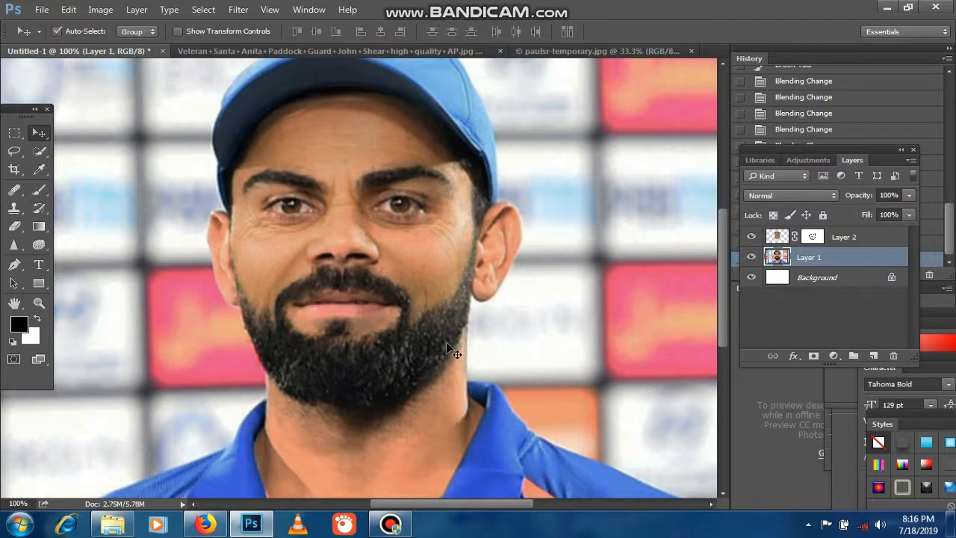
pyautogui.press('l')
pyautogui.hotkey('alt', 'l')
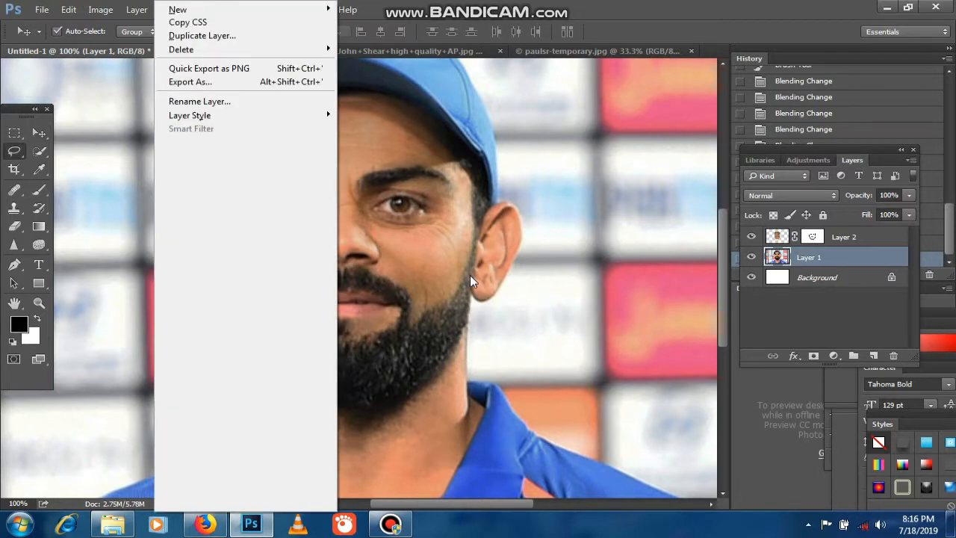
pyautogui.click(463, 273)
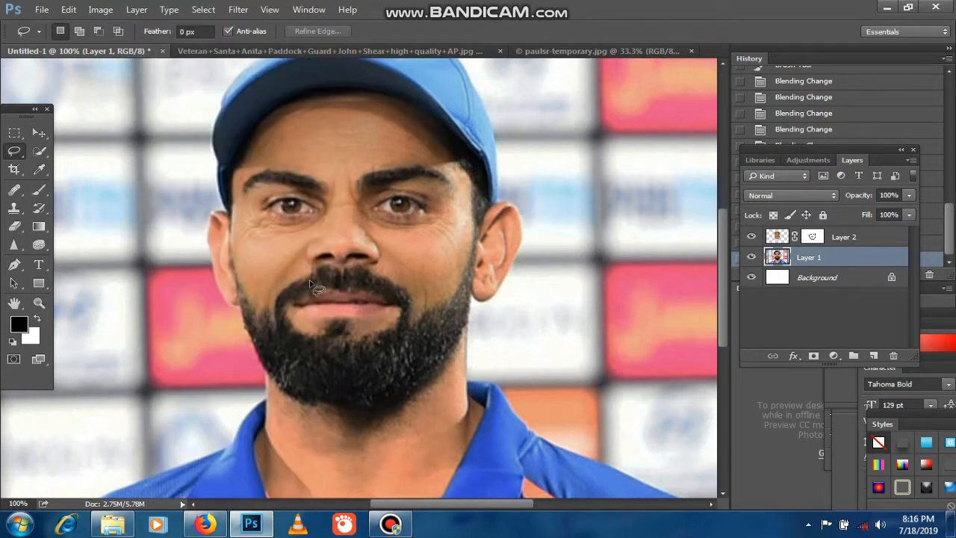
pyautogui.rightClick(878, 261)
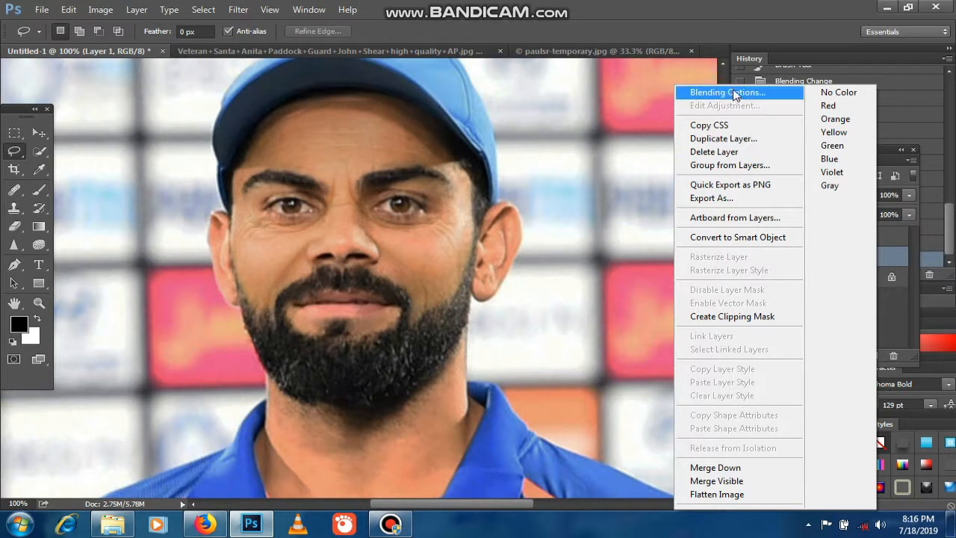
pyautogui.click(723, 139)
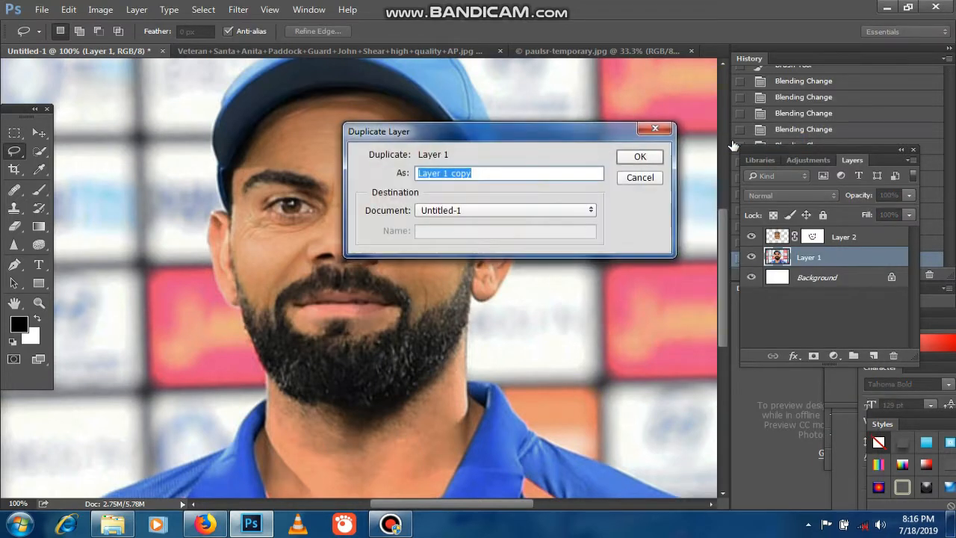
pyautogui.click(638, 157)
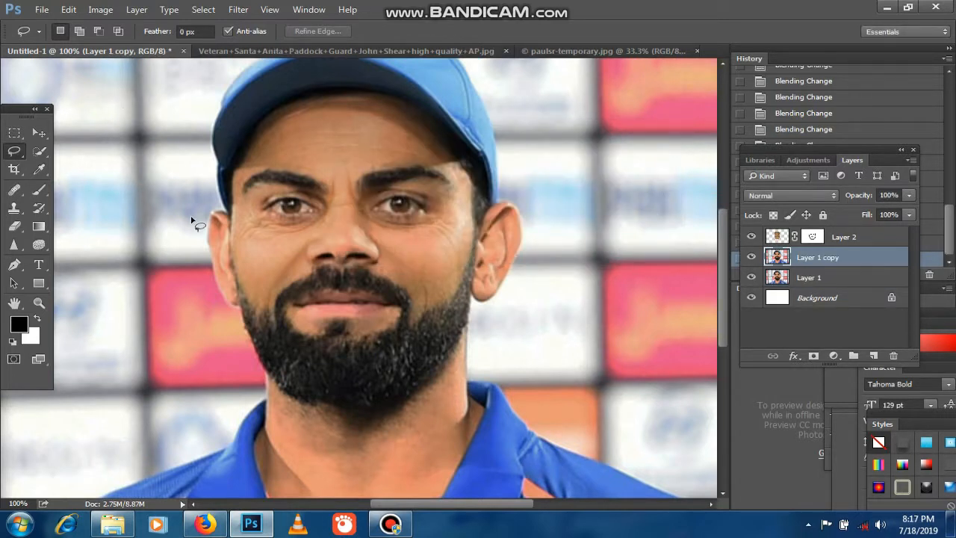
pyautogui.hotkey('ctrl', 'l')
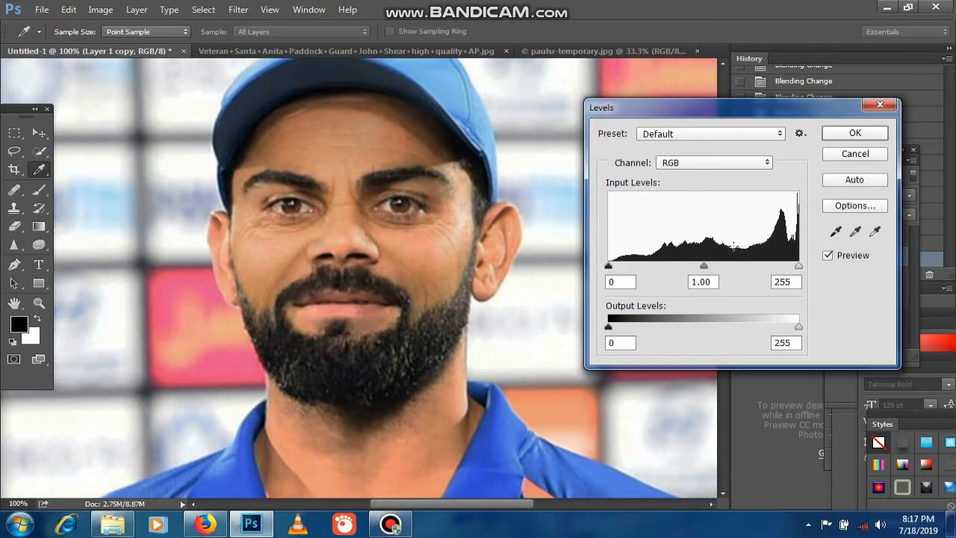
pyautogui.click(704, 266)
pyautogui.moveTo(687, 272); pyautogui.dragTo(674, 272)
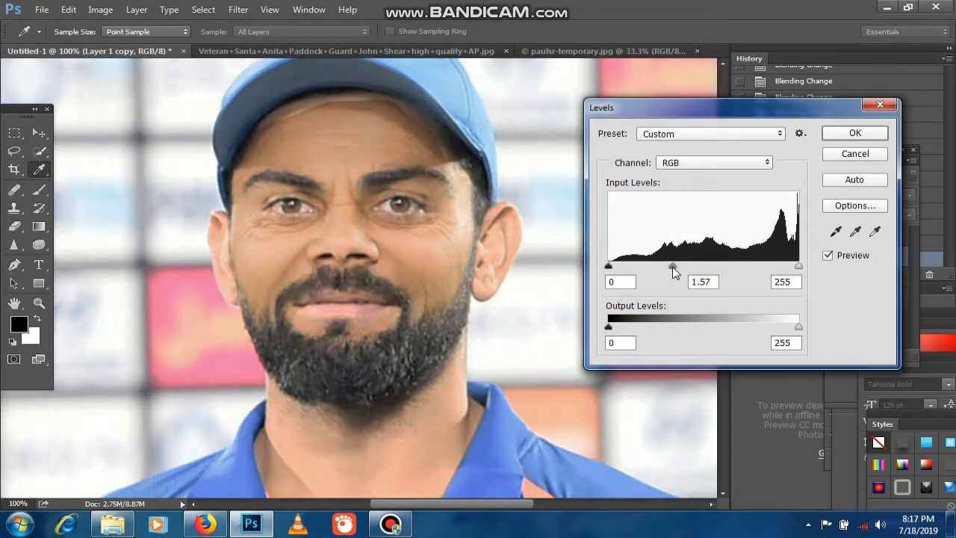
pyautogui.click(851, 154)
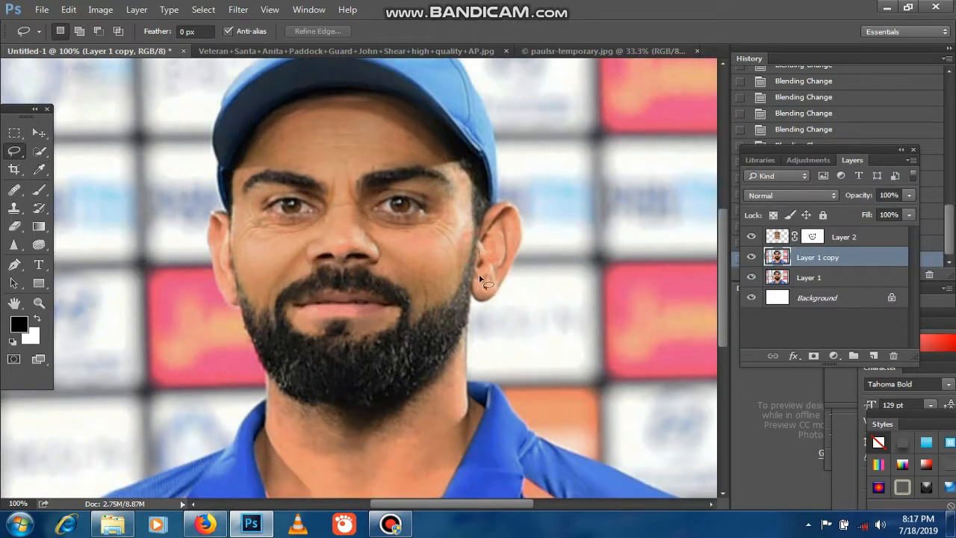
# Outline the beard and moustache on Layer 1 copy with the Lasso, then copy and paste them onto a new layer
pyautogui.moveTo(480, 279)
pyautogui.mouseDown()
pyautogui.moveTo(466, 352)
pyautogui.moveTo(435, 387)
pyautogui.mouseUp()
pyautogui.moveTo(365, 413)
pyautogui.mouseDown()
pyautogui.moveTo(274, 391)
pyautogui.moveTo(234, 280)
pyautogui.moveTo(274, 321)
pyautogui.moveTo(282, 289)
pyautogui.moveTo(319, 267)
pyautogui.moveTo(373, 269)
pyautogui.moveTo(404, 286)
pyautogui.moveTo(417, 319)
pyautogui.moveTo(448, 301)
pyautogui.moveTo(477, 247)
pyautogui.mouseUp()
pyautogui.click(68, 9)
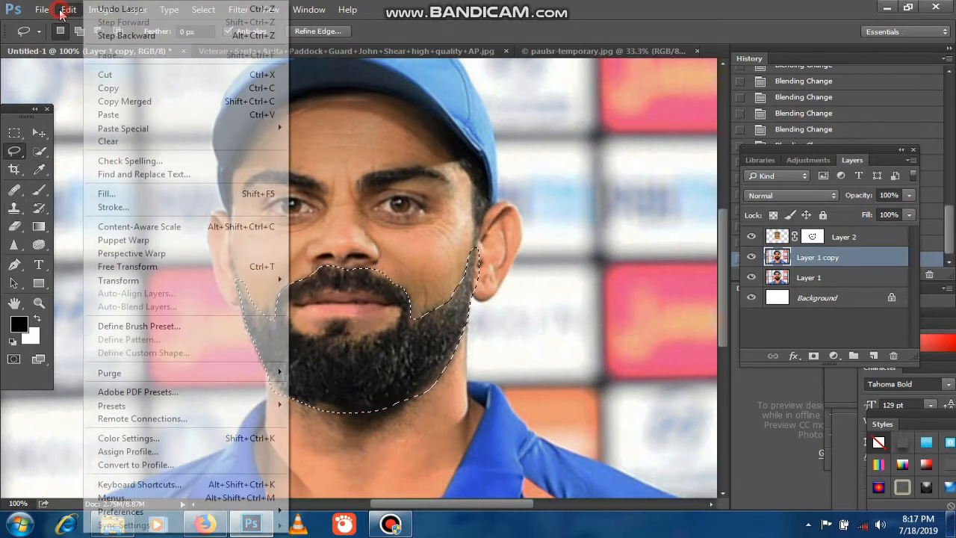
pyautogui.click(113, 88)
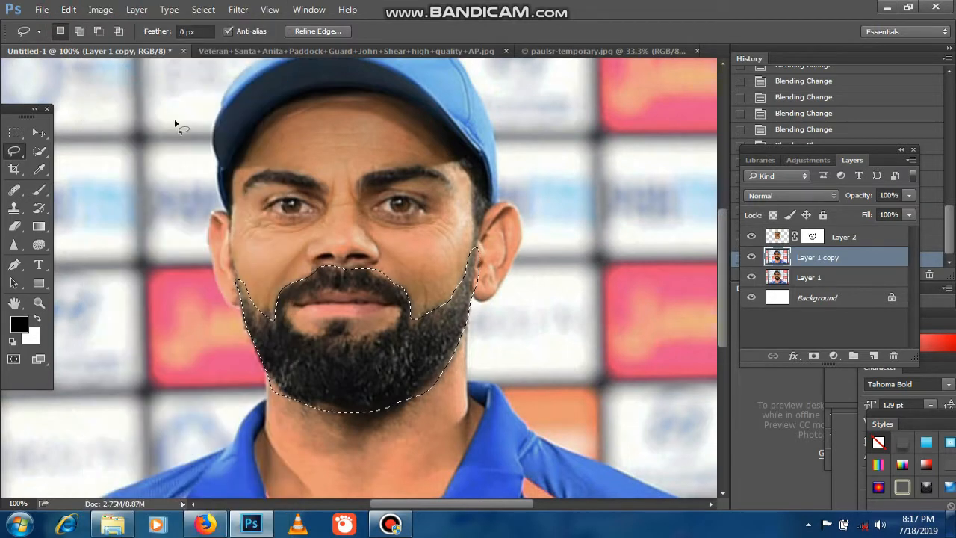
pyautogui.click(68, 9)
pyautogui.click(124, 116)
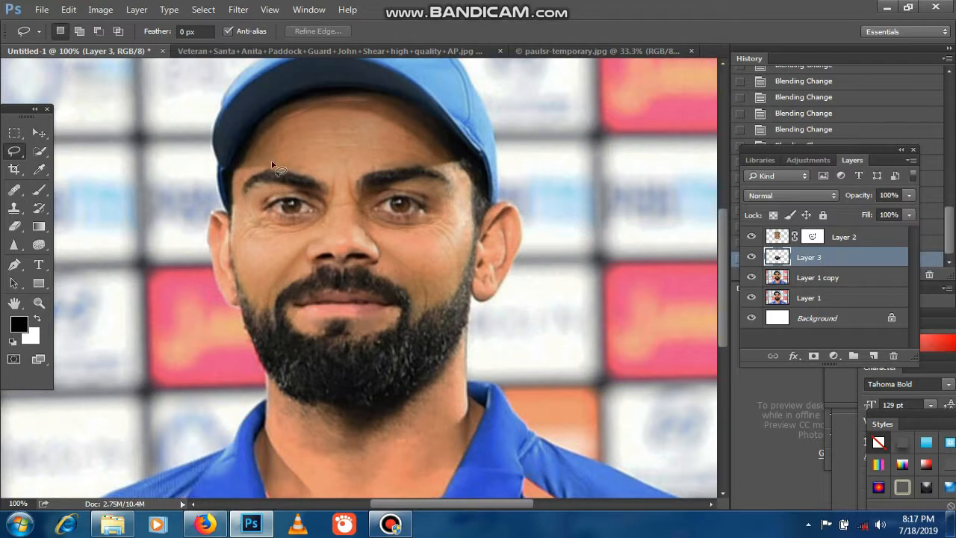
pyautogui.click(101, 10)
pyautogui.moveTo(123, 46)
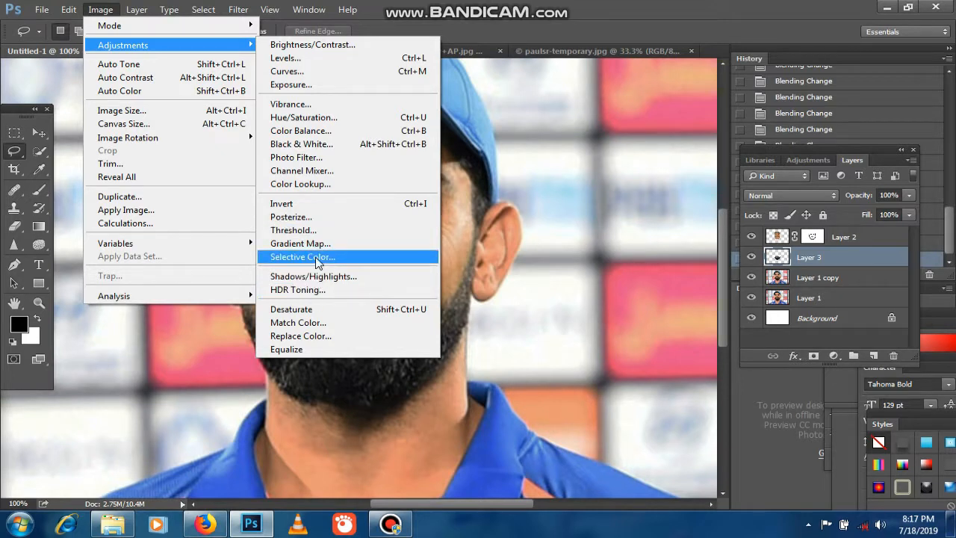
pyautogui.click(316, 335)
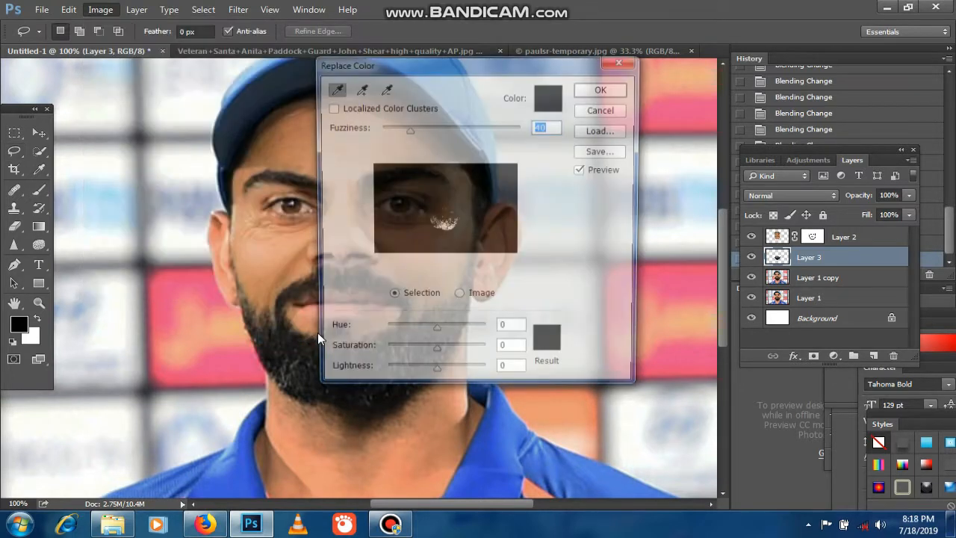
pyautogui.moveTo(453, 71); pyautogui.dragTo(566, 95)
pyautogui.click(291, 339)
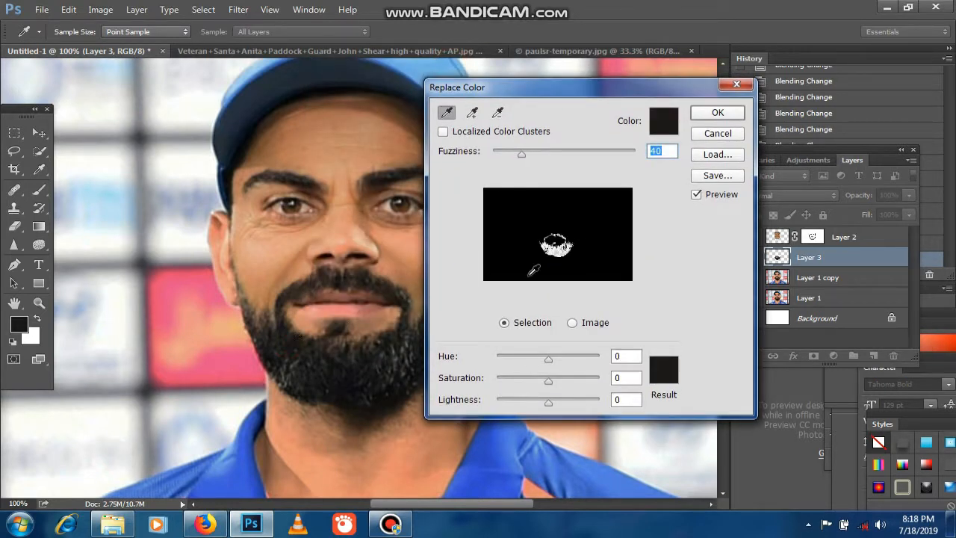
pyautogui.moveTo(546, 399)
pyautogui.mouseDown()
pyautogui.moveTo(487, 411)
pyautogui.moveTo(595, 405)
pyautogui.moveTo(508, 407)
pyautogui.moveTo(575, 406)
pyautogui.moveTo(554, 406)
pyautogui.mouseUp()
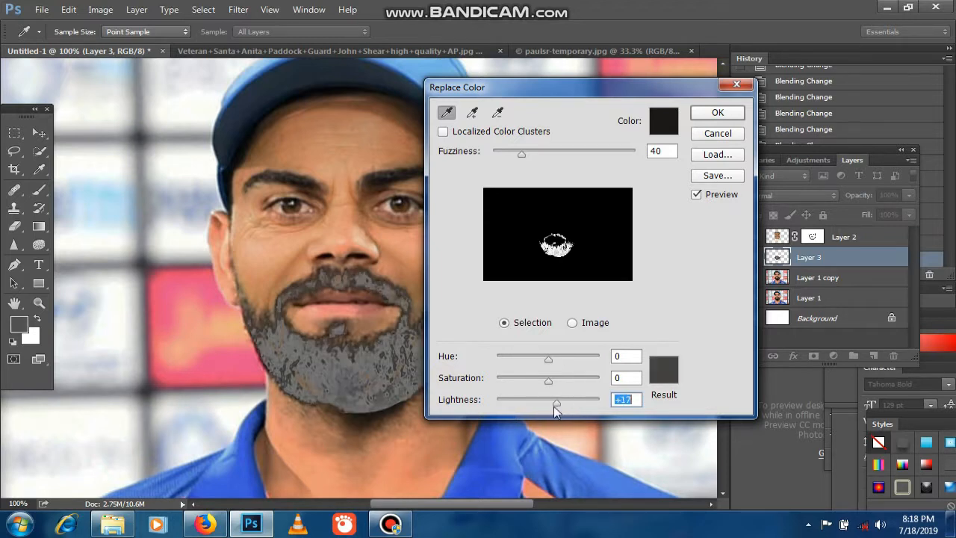
pyautogui.click(713, 133)
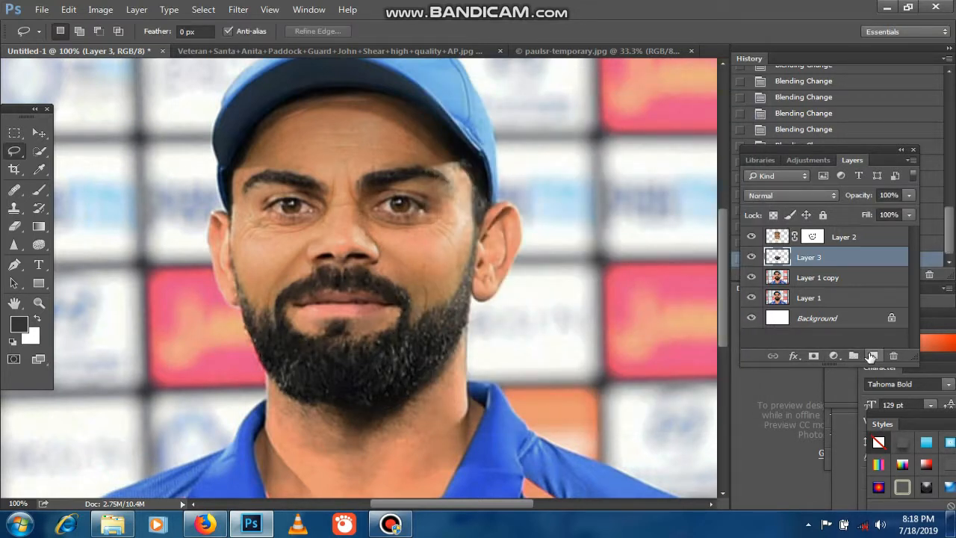
pyautogui.hotkey('ctrl', 'i')
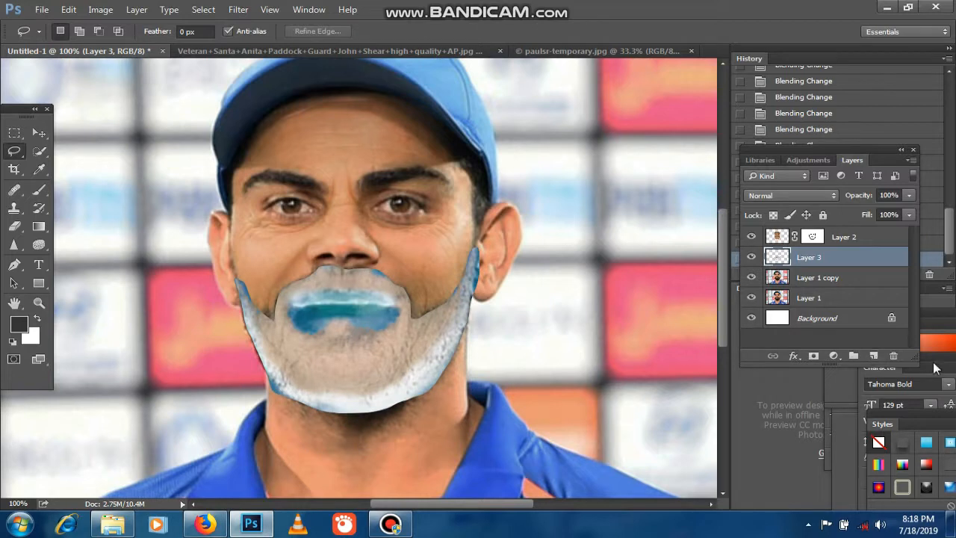
pyautogui.hotkey('ctrl', 'z')
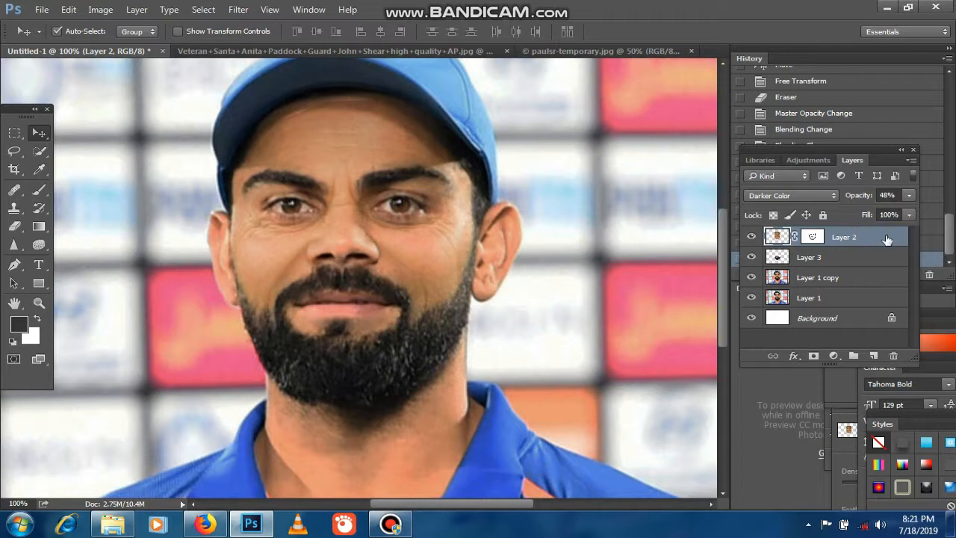
# Raise Layer 2's opacity to 83% and shift its Color Balance midtones toward cyan and magenta, with highlights at -17, -17, 0
pyautogui.click(910, 195)
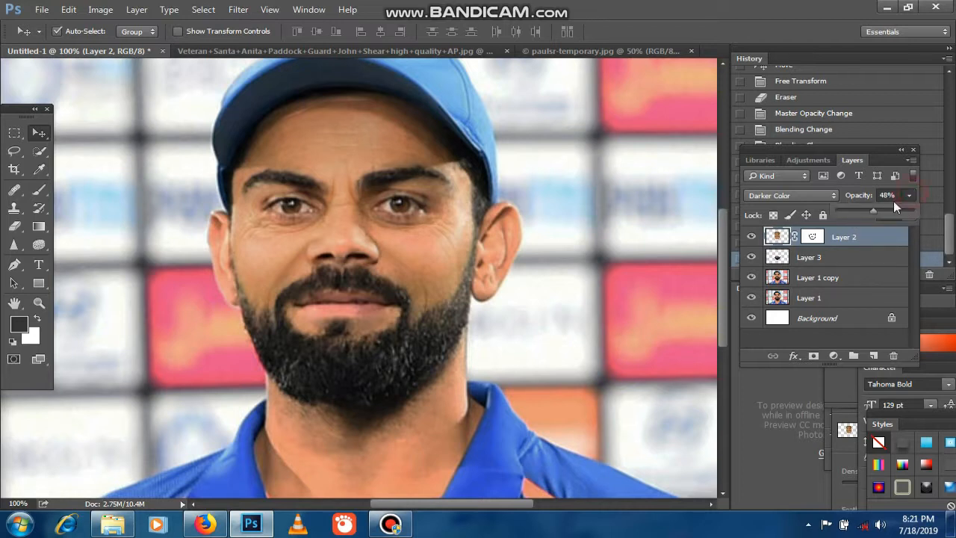
pyautogui.moveTo(892, 213); pyautogui.dragTo(900, 213)
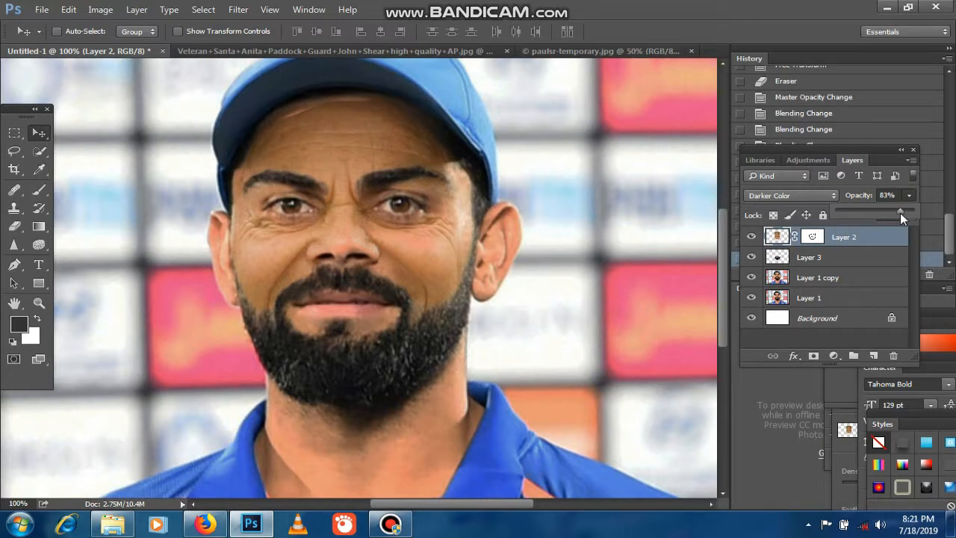
pyautogui.hotkey('ctrl', 'b')
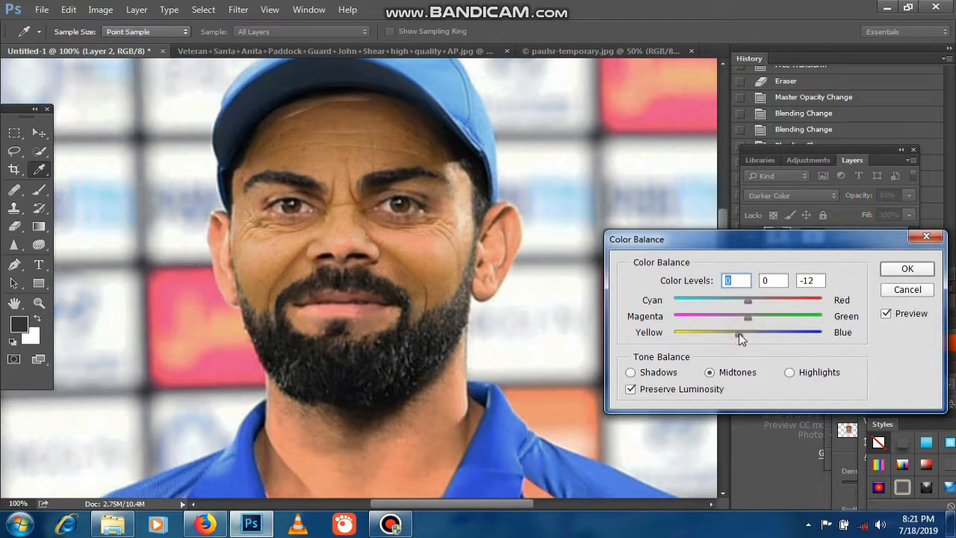
pyautogui.moveTo(738, 333)
pyautogui.mouseDown()
pyautogui.moveTo(750, 334)
pyautogui.moveTo(756, 317)
pyautogui.moveTo(736, 322)
pyautogui.mouseUp()
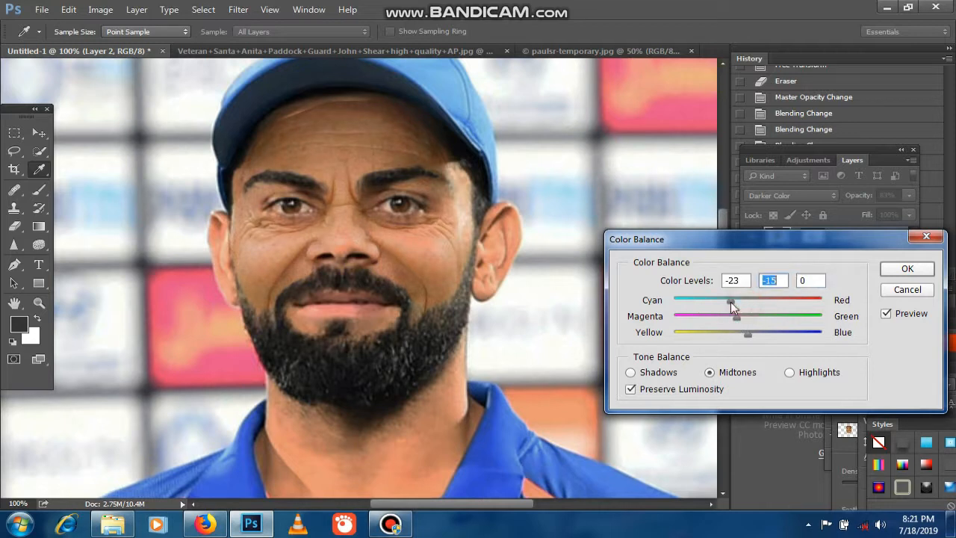
pyautogui.moveTo(728, 303); pyautogui.dragTo(726, 303)
pyautogui.moveTo(757, 333); pyautogui.dragTo(737, 302)
pyautogui.click(789, 372)
pyautogui.moveTo(754, 334); pyautogui.dragTo(749, 336)
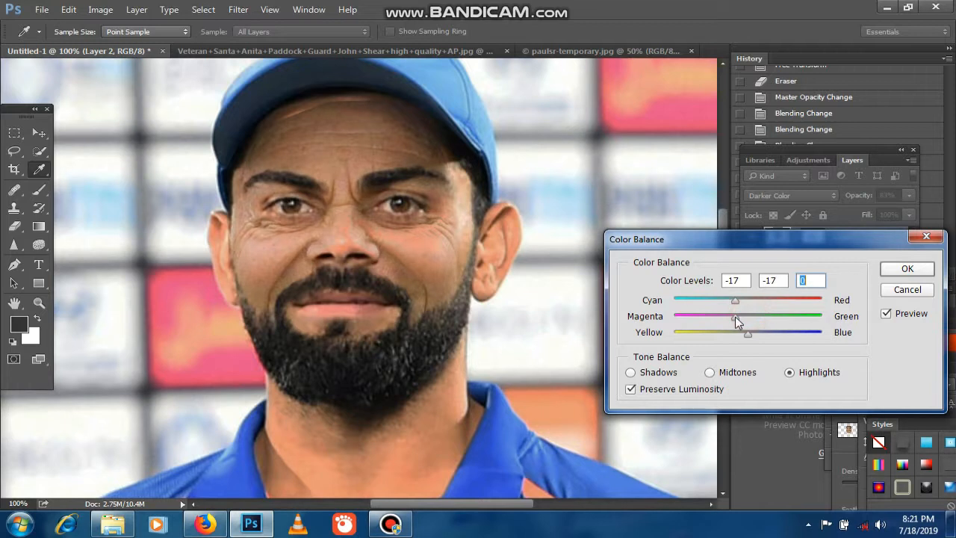
pyautogui.click(630, 372)
pyautogui.click(904, 269)
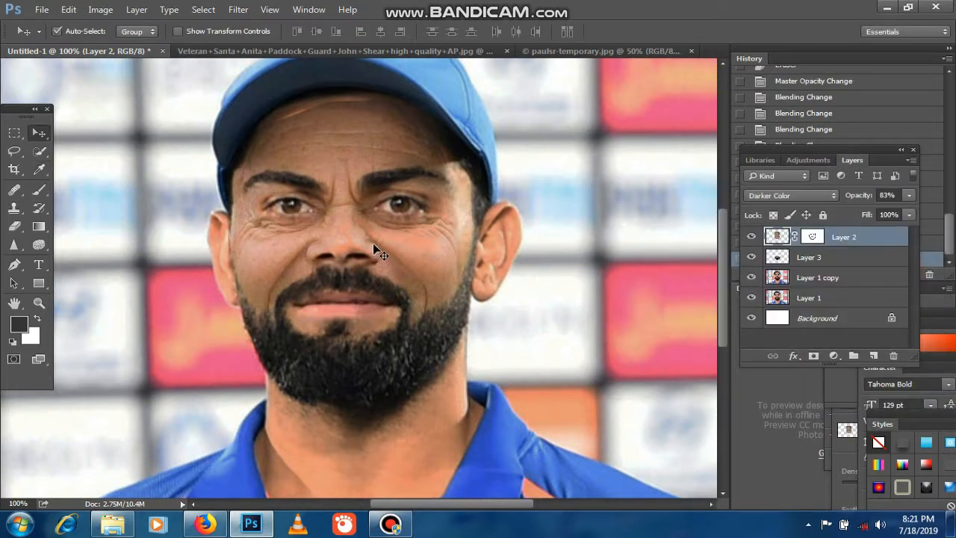
# Remove the bright streak under the cap brim with the Clone Stamp, sampling nearby forehead skin on Layer 2
pyautogui.press('e')
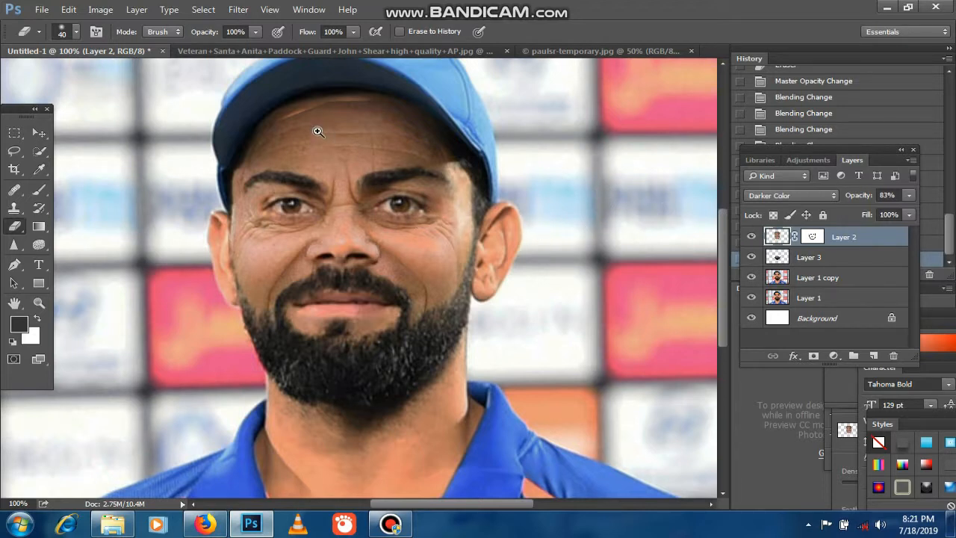
pyautogui.press('z')
pyautogui.moveTo(373, 135); pyautogui.dragTo(371, 173)
pyautogui.click(80, 31)
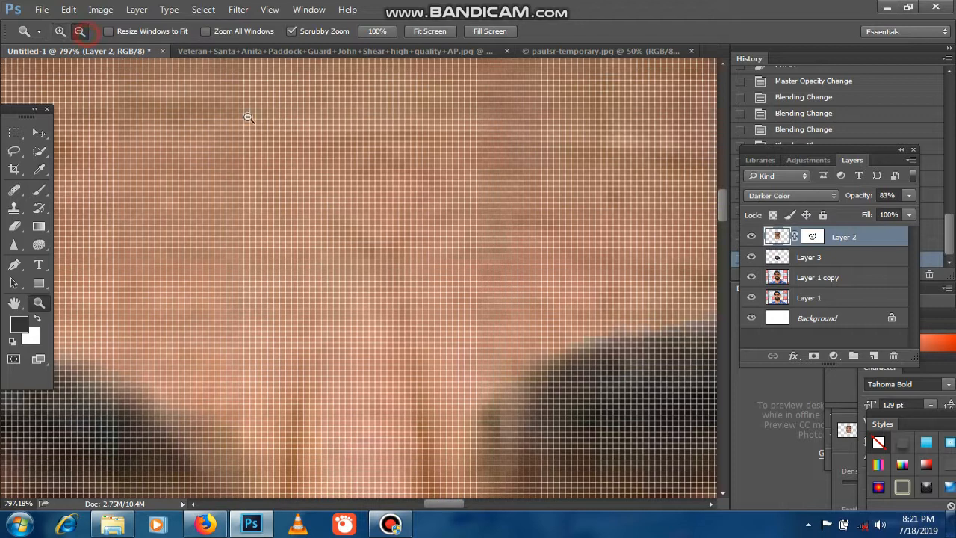
pyautogui.moveTo(277, 128); pyautogui.dragTo(365, 267)
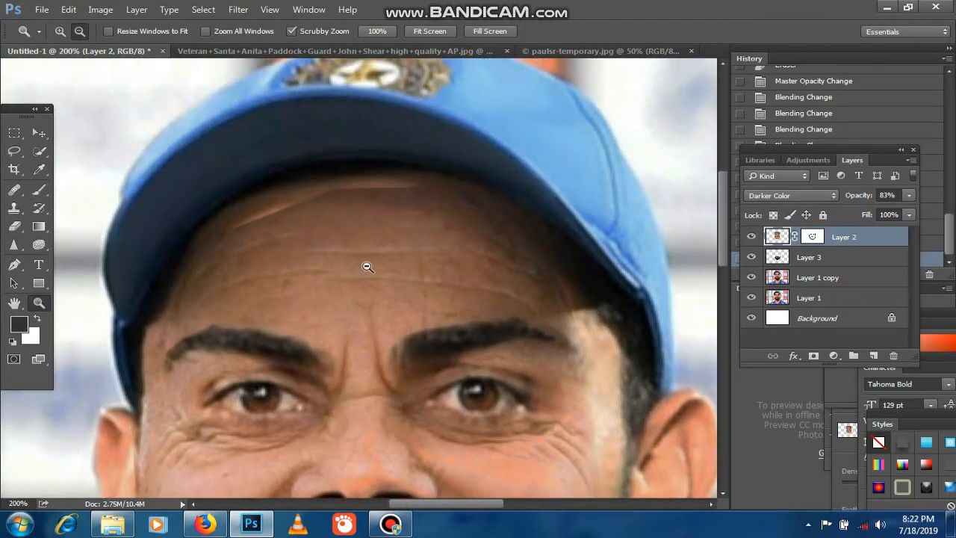
pyautogui.press('s')
pyautogui.keyDown('alt'); pyautogui.click(245, 239); pyautogui.keyUp('alt')
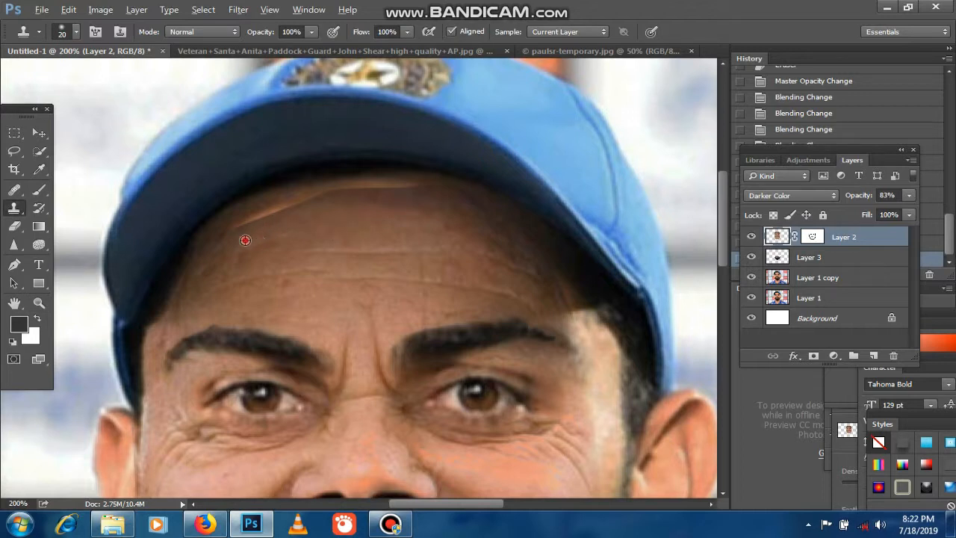
pyautogui.moveTo(237, 225)
pyautogui.mouseDown()
pyautogui.moveTo(324, 190)
pyautogui.moveTo(373, 184)
pyautogui.moveTo(423, 198)
pyautogui.moveTo(363, 187)
pyautogui.moveTo(242, 229)
pyautogui.mouseUp()
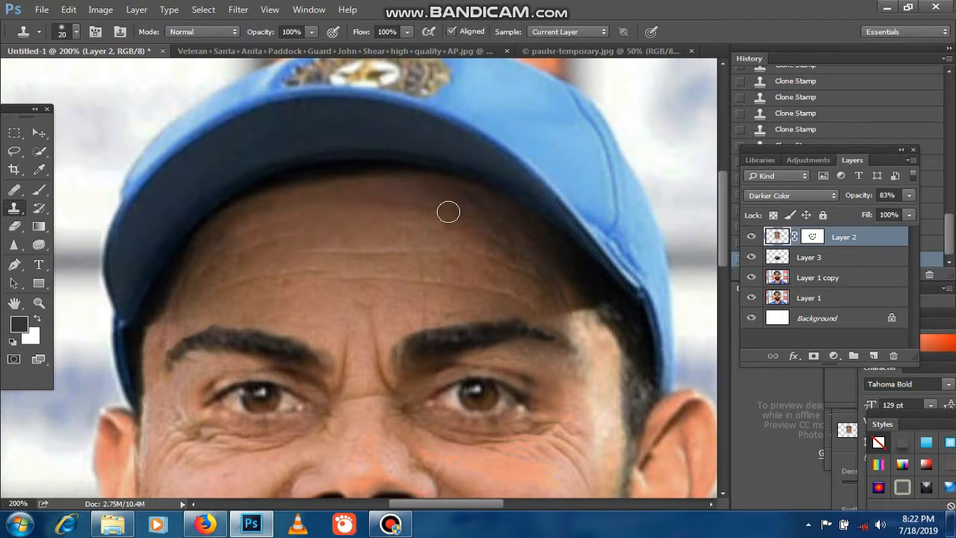
# Enlarge the Clone Stamp to 40 and clone wrinkled skin from one outer eye corner to the opposite one on Layer 2
pyautogui.hotkey('ctrl', '0')
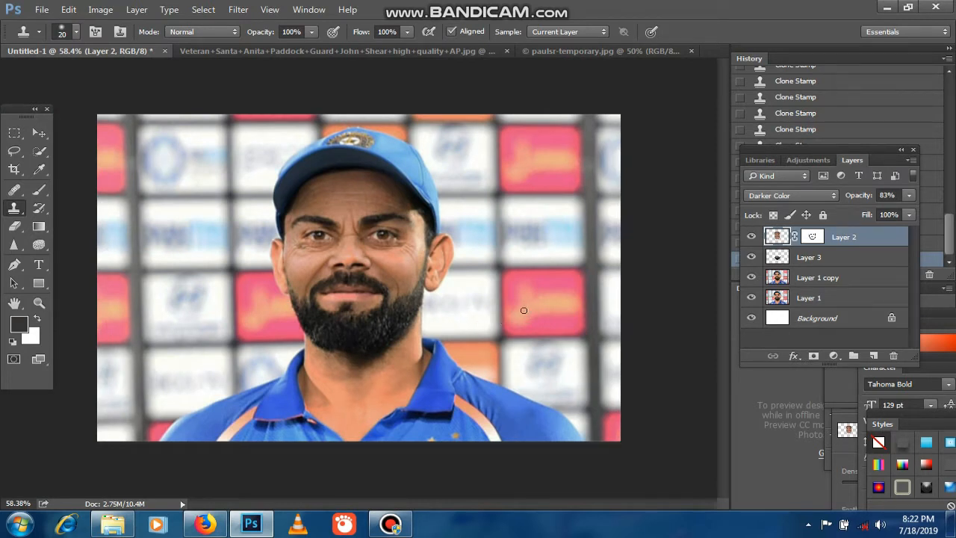
pyautogui.hotkey('ctrl', '+')
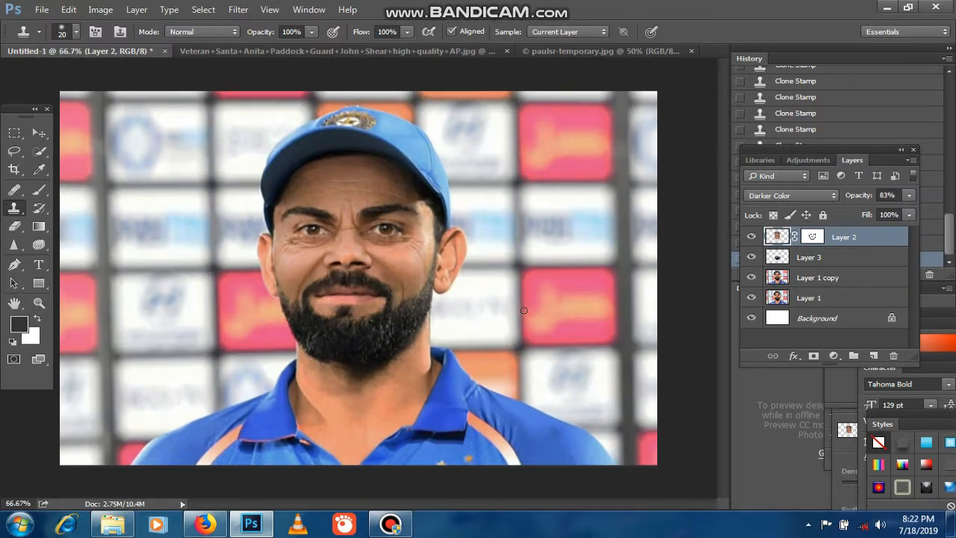
pyautogui.hotkey('ctrl', '+')
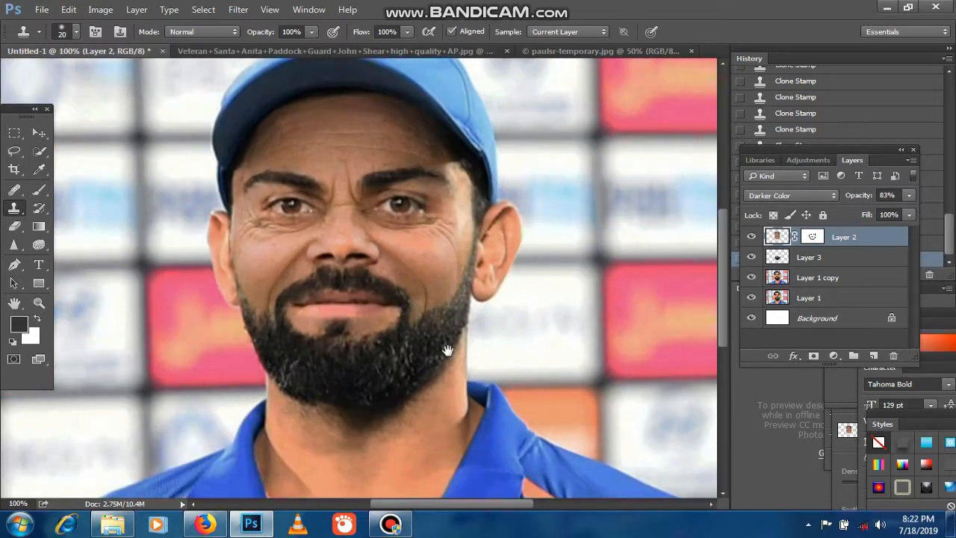
pyautogui.moveTo(449, 351); pyautogui.dragTo(497, 337)
pyautogui.press('v')
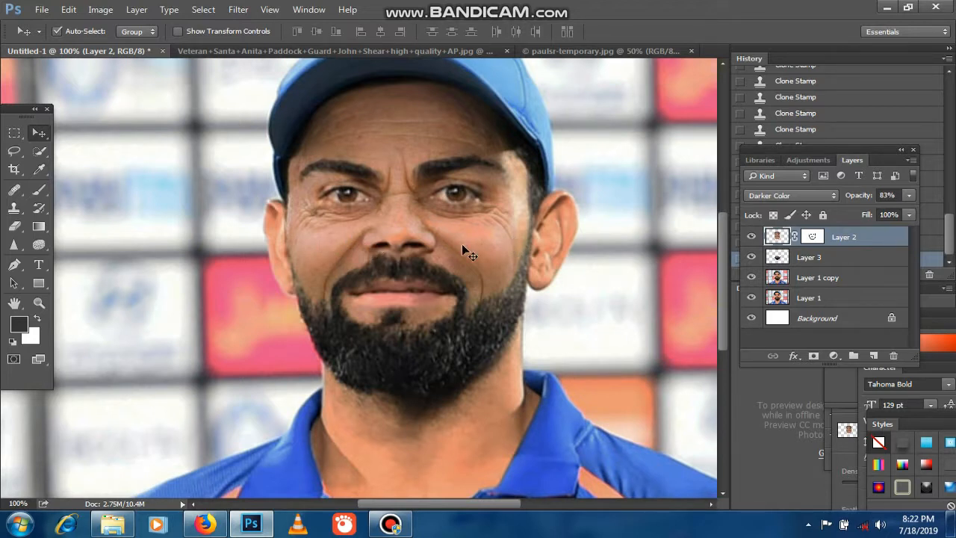
pyautogui.press('s')
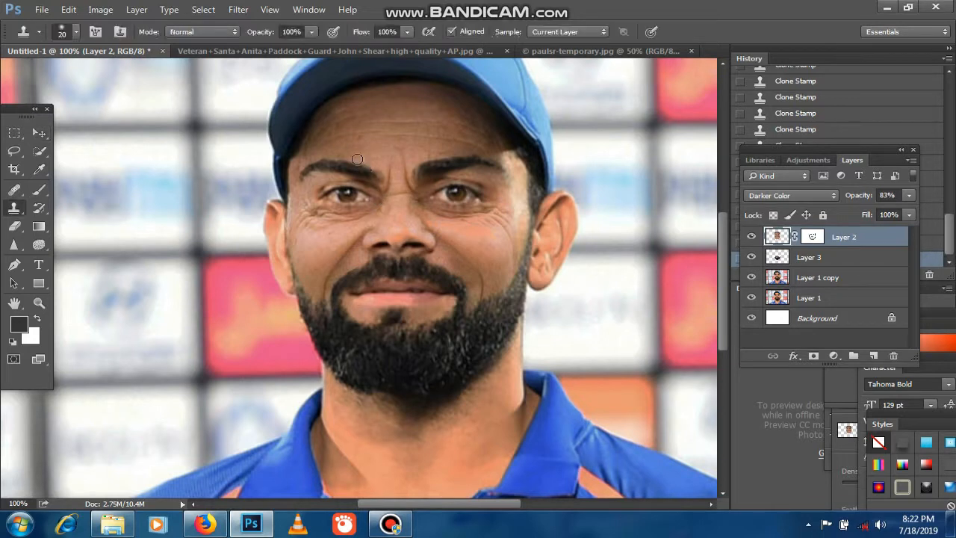
pyautogui.press(']')
pyautogui.press(']')
pyautogui.keyDown('alt'); pyautogui.click(308, 212); pyautogui.keyUp('alt')
pyautogui.moveTo(478, 210)
pyautogui.mouseDown()
pyautogui.moveTo(339, 217)
pyautogui.moveTo(300, 232)
pyautogui.moveTo(298, 221)
pyautogui.moveTo(509, 219)
pyautogui.mouseUp()
# Clone nearby skin over the temple and outer cheek beside the ear on Layer 2 to blend the face edge
pyautogui.keyDown('alt'); pyautogui.click(298, 221); pyautogui.keyUp('alt')
pyautogui.keyDown('alt'); pyautogui.click(508, 218); pyautogui.keyUp('alt')
pyautogui.click(516, 219)
pyautogui.keyDown('alt'); pyautogui.click(513, 211); pyautogui.keyUp('alt')
pyautogui.click(521, 218)
pyautogui.click(516, 210)
pyautogui.keyDown('alt'); pyautogui.click(517, 265); pyautogui.keyUp('alt')
pyautogui.moveTo(521, 209); pyautogui.dragTo(516, 195)
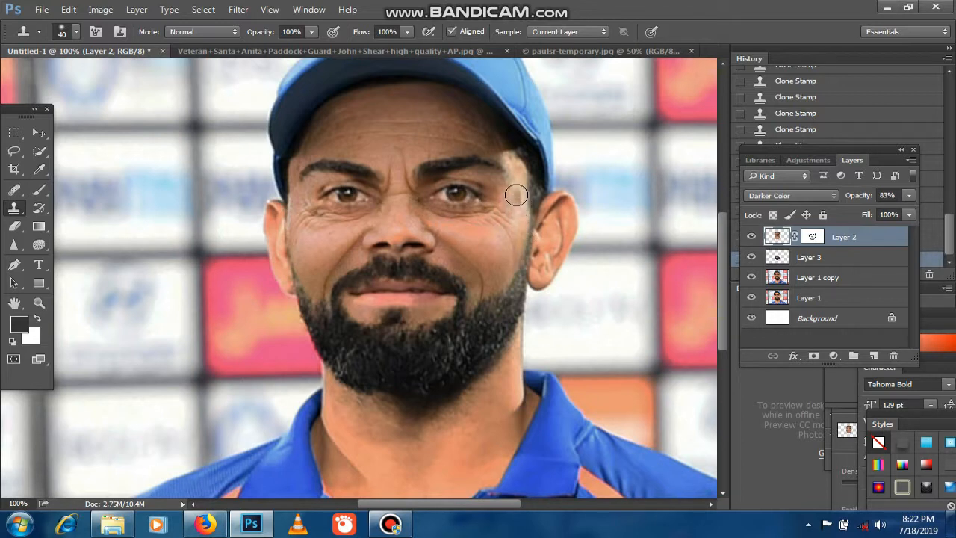
pyautogui.click(516, 197)
pyautogui.click(515, 199)
pyautogui.keyDown('alt'); pyautogui.click(509, 221); pyautogui.keyUp('alt')
pyautogui.click(517, 225)
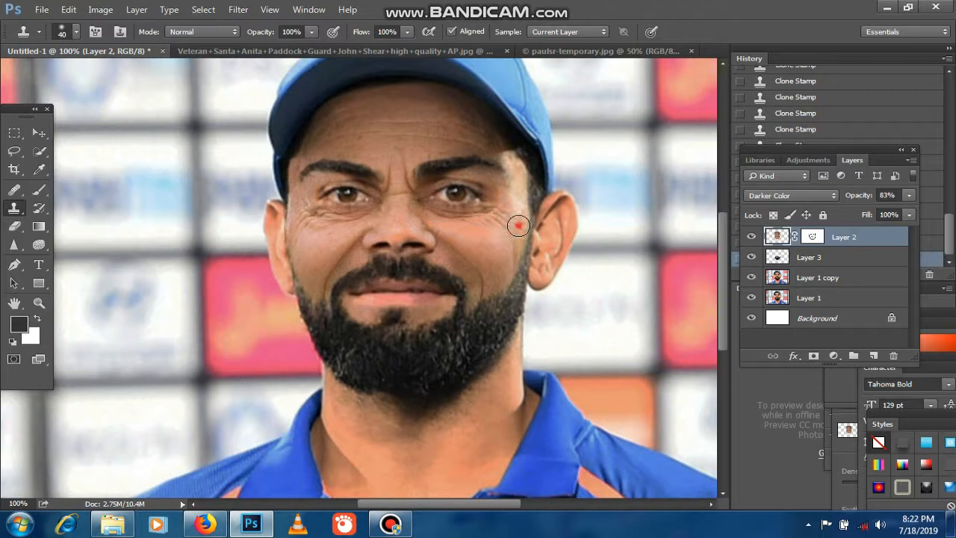
pyautogui.click(511, 306)
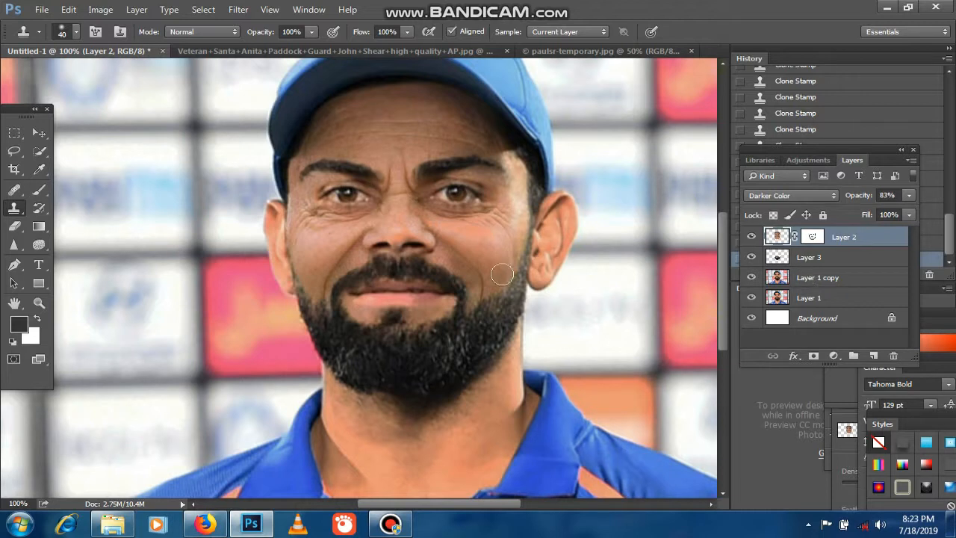
# Add a layer above Layer 3, fill the beard layer's selection with white on it, and clip it to Layer 3
pyautogui.moveTo(496, 336); pyautogui.dragTo(493, 312)
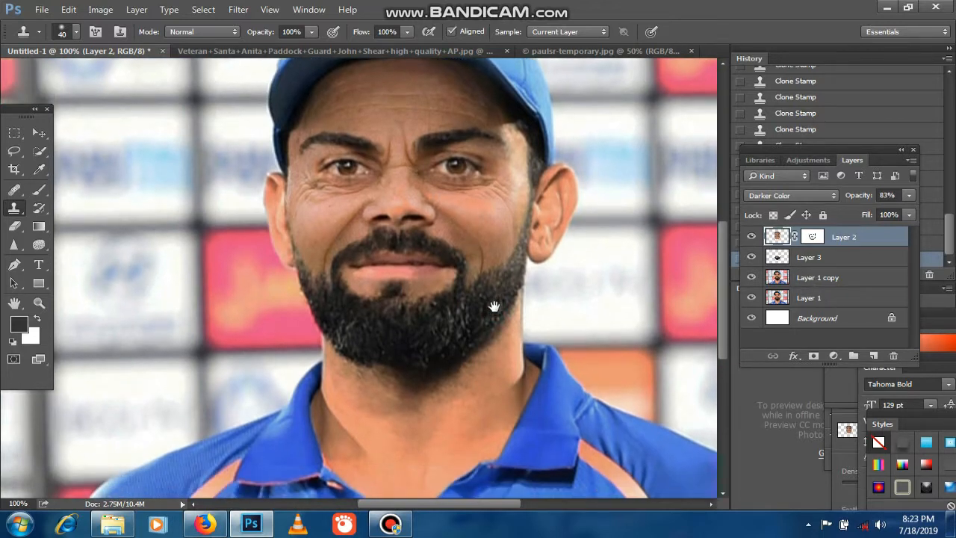
pyautogui.press('v')
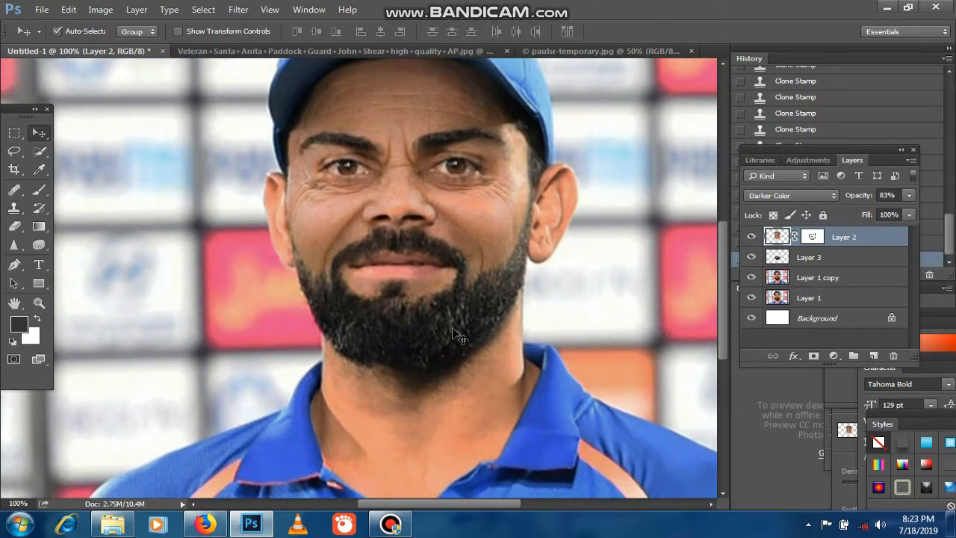
pyautogui.click(807, 263)
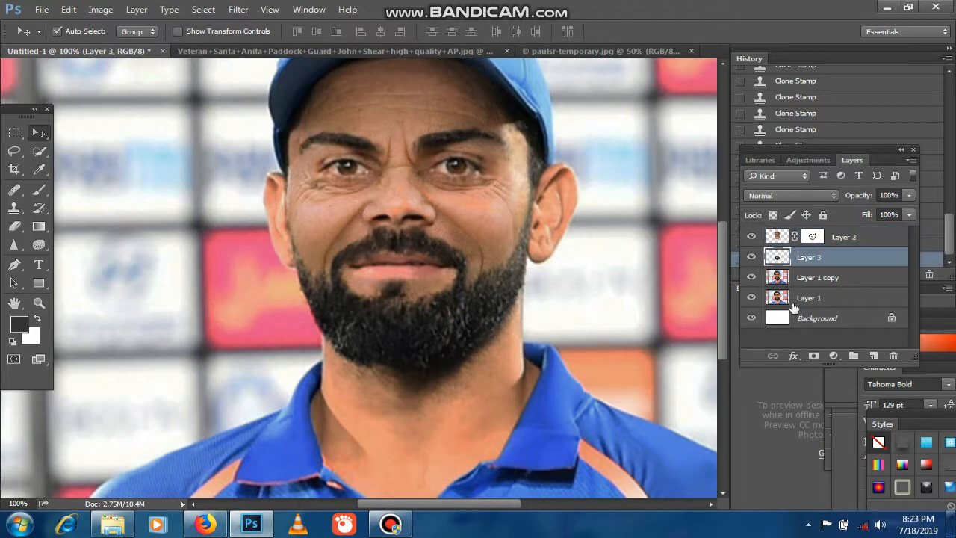
pyautogui.click(873, 356)
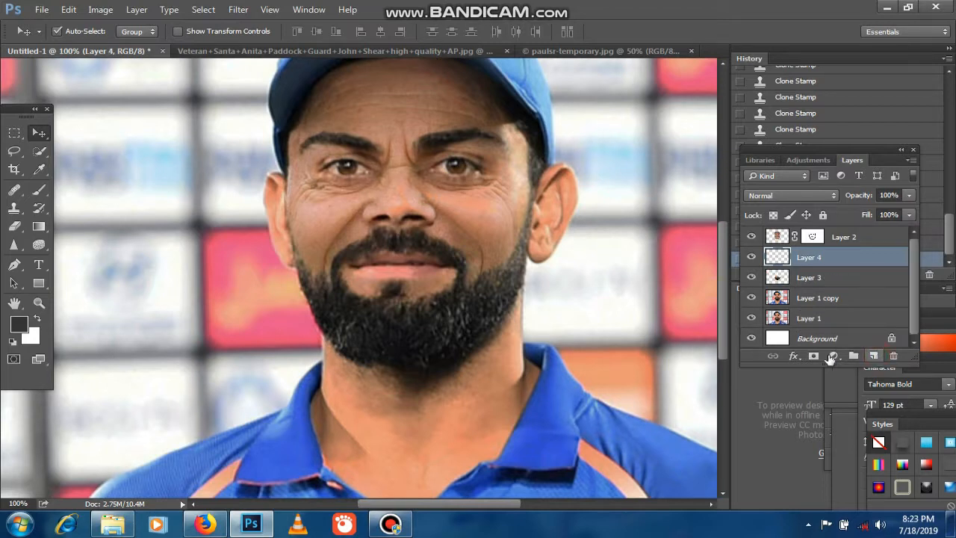
pyautogui.press('g')
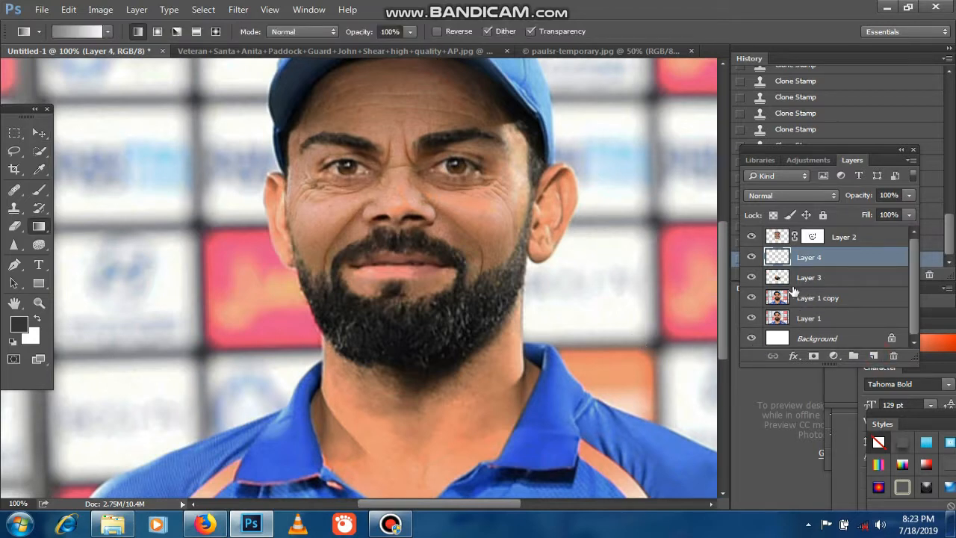
pyautogui.keyDown('ctrl'); pyautogui.click(777, 277); pyautogui.keyUp('ctrl')
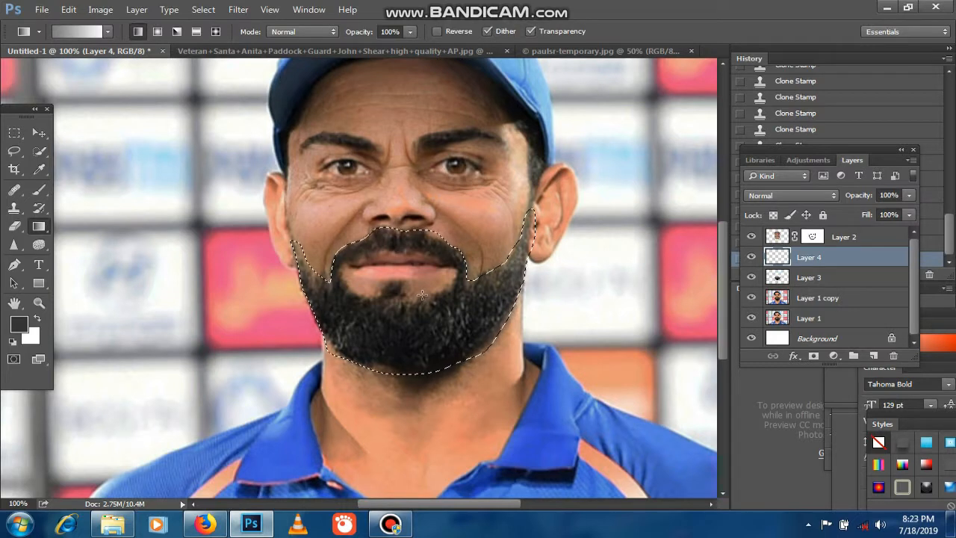
pyautogui.press('x')
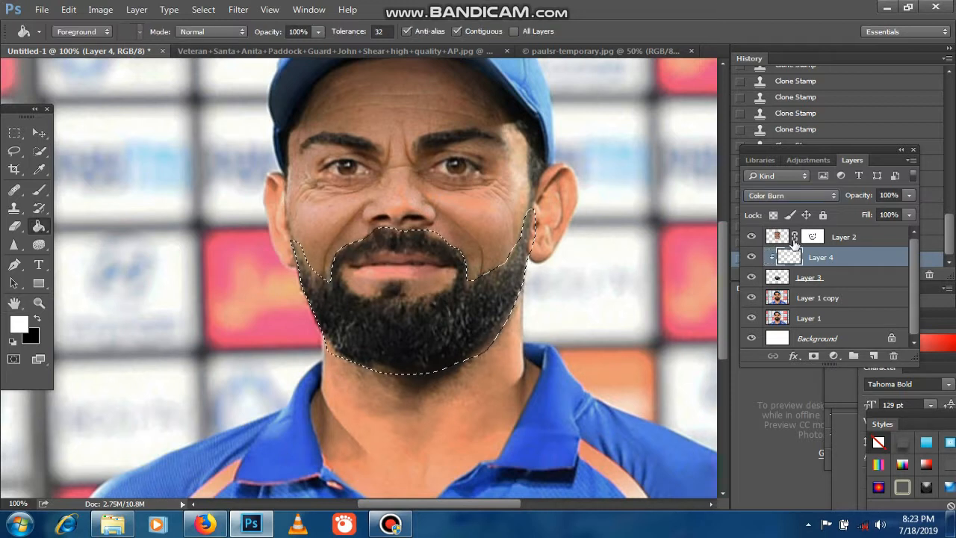
# Set Layer 4's blend mode to Soft Light after trying Color Dodge, Overlay, Hard Light and others, and deselect the beard
pyautogui.press('Down')
pyautogui.press('Down')
pyautogui.press('Down')
pyautogui.press('Down')
pyautogui.press('Down')
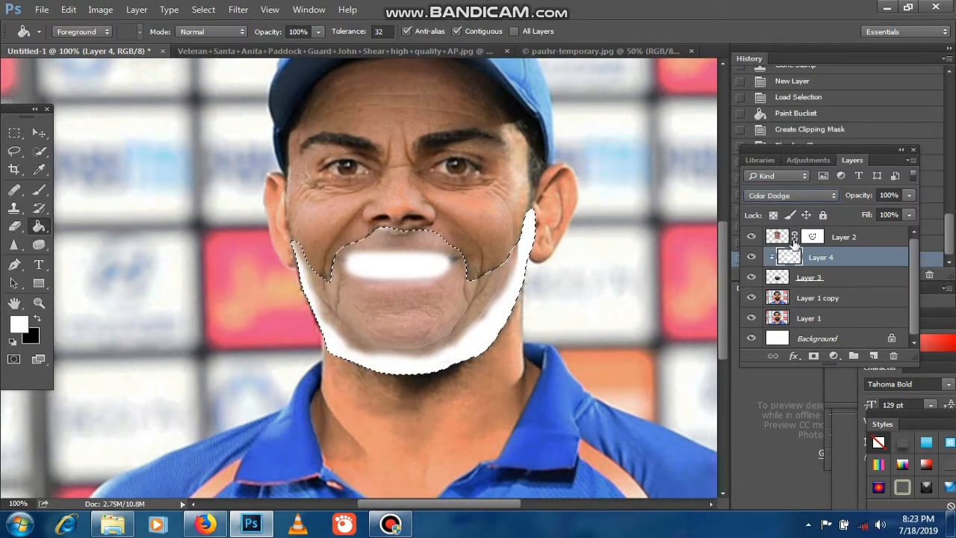
pyautogui.press('Down')
pyautogui.press('Down')
pyautogui.press('Down')
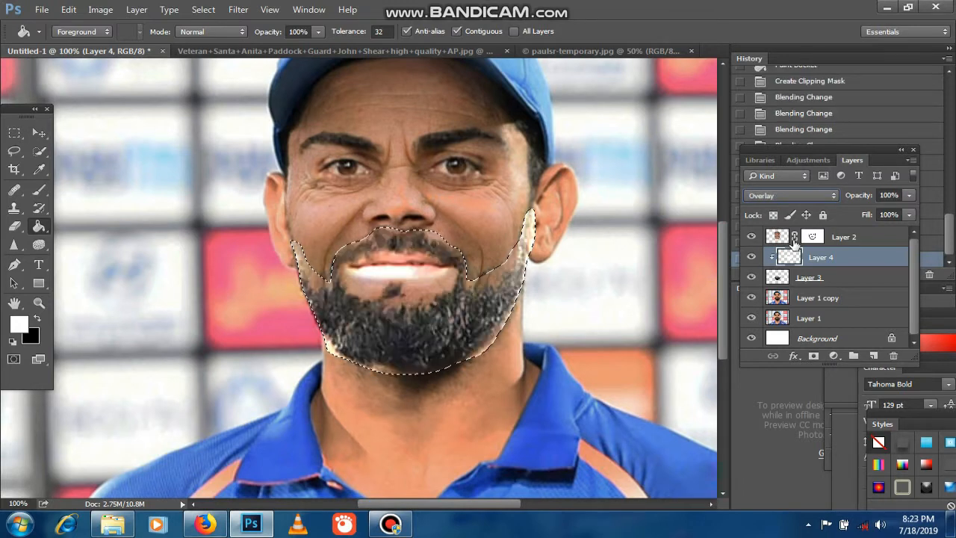
pyautogui.press('Down')
pyautogui.press('Down')
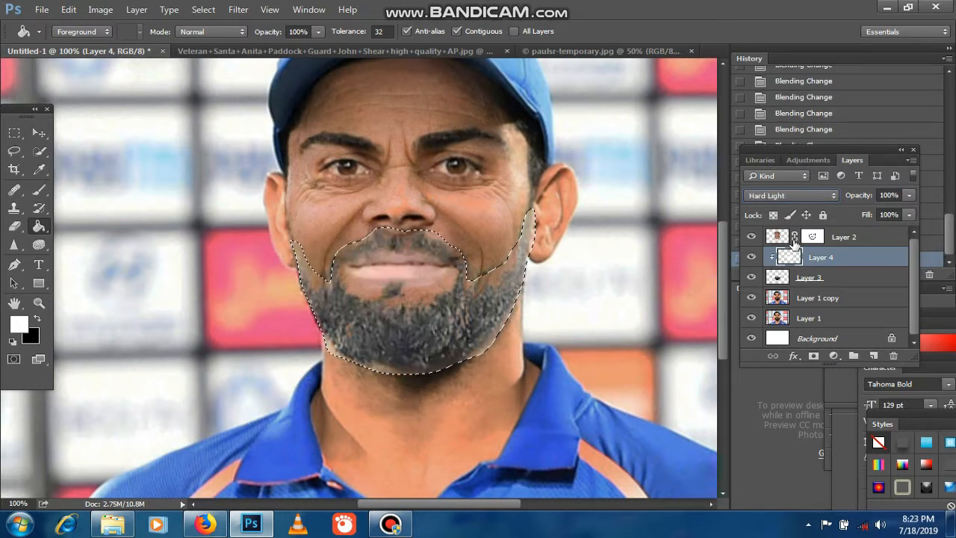
pyautogui.press('Down')
pyautogui.press('Up')
pyautogui.press('Up')
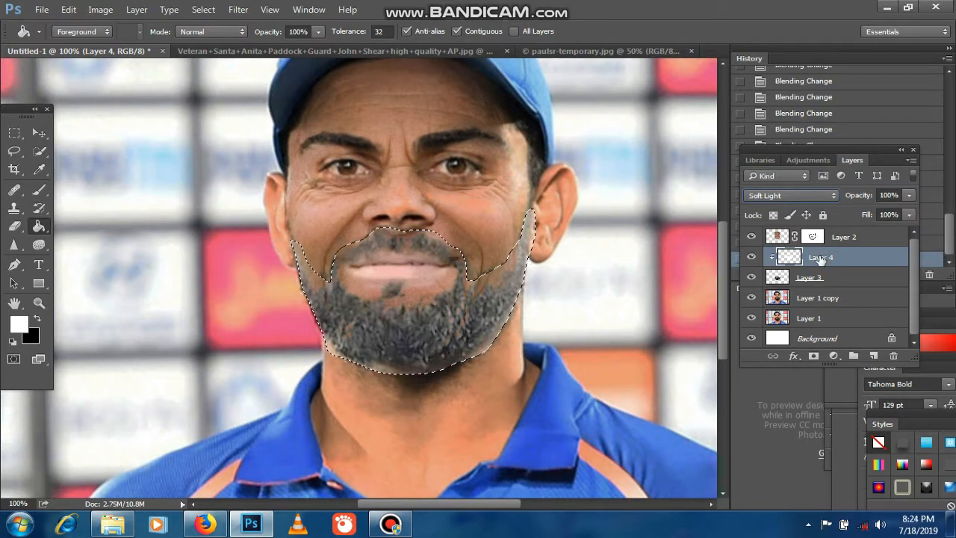
pyautogui.hotkey('ctrl', 'd')
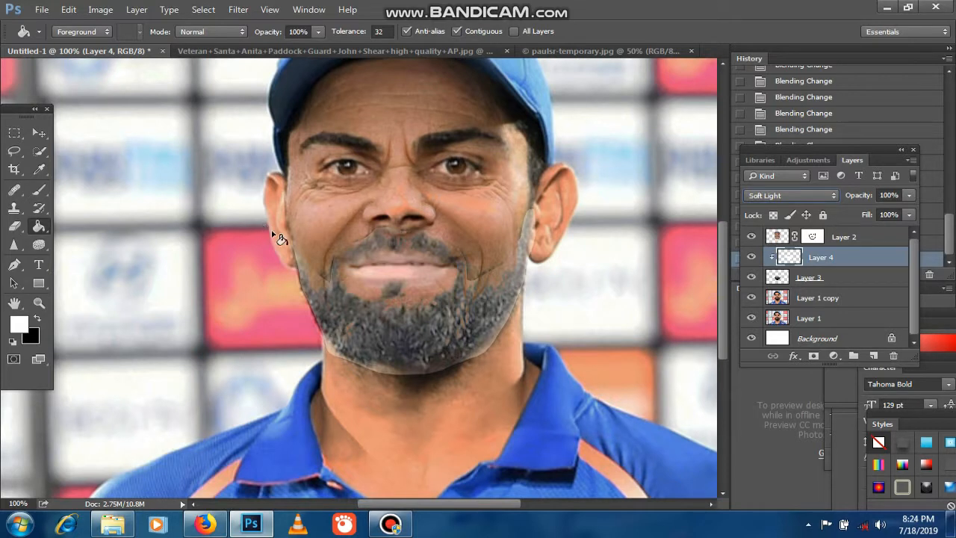
# Try Layer 4 above Layer 2 in the stack, restore it to its place and clip it to Layer 3 again
pyautogui.click(39, 132)
pyautogui.press('e')
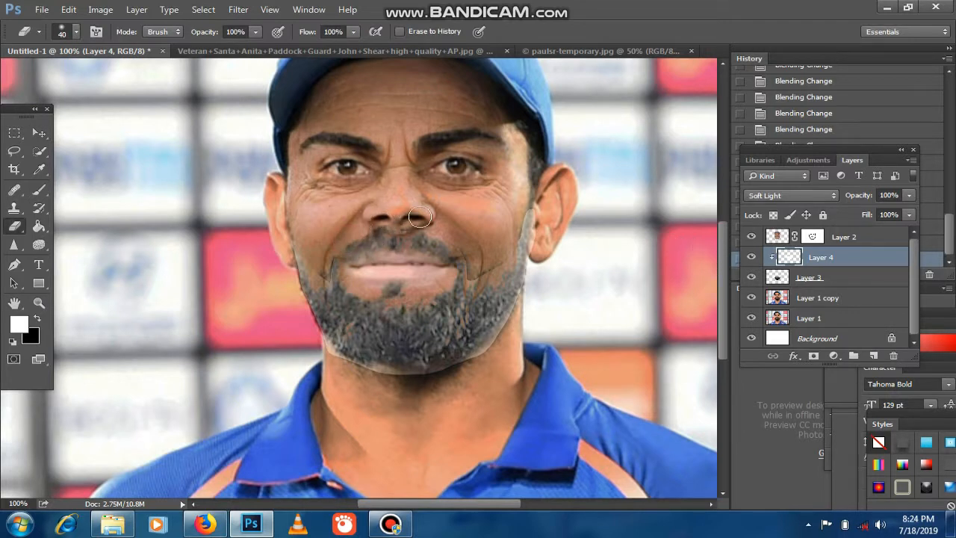
pyautogui.hotkey('ctrl', 'z')
pyautogui.hotkey('ctrl', ']')
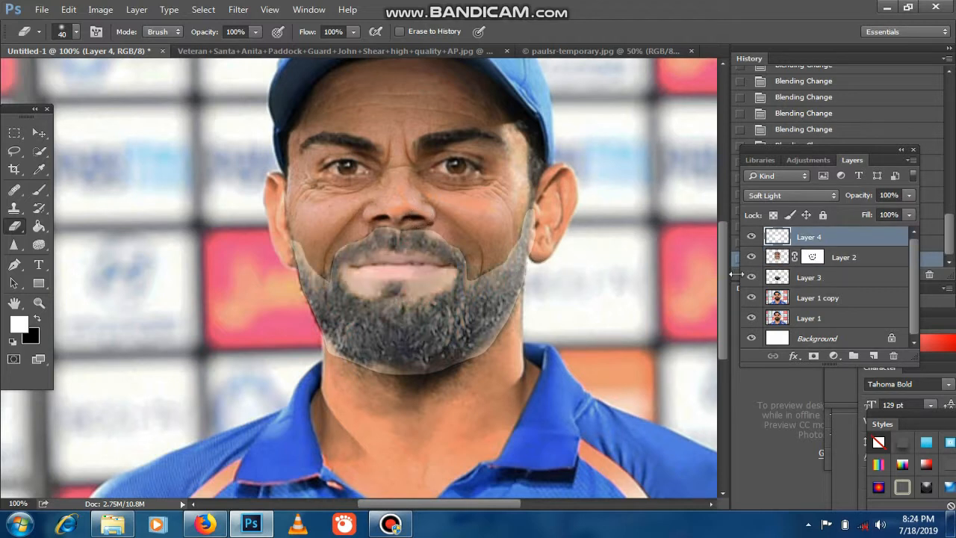
pyautogui.hotkey('ctrl', '[')
pyautogui.keyDown('alt'); pyautogui.click(773, 281); pyautogui.keyUp('alt')
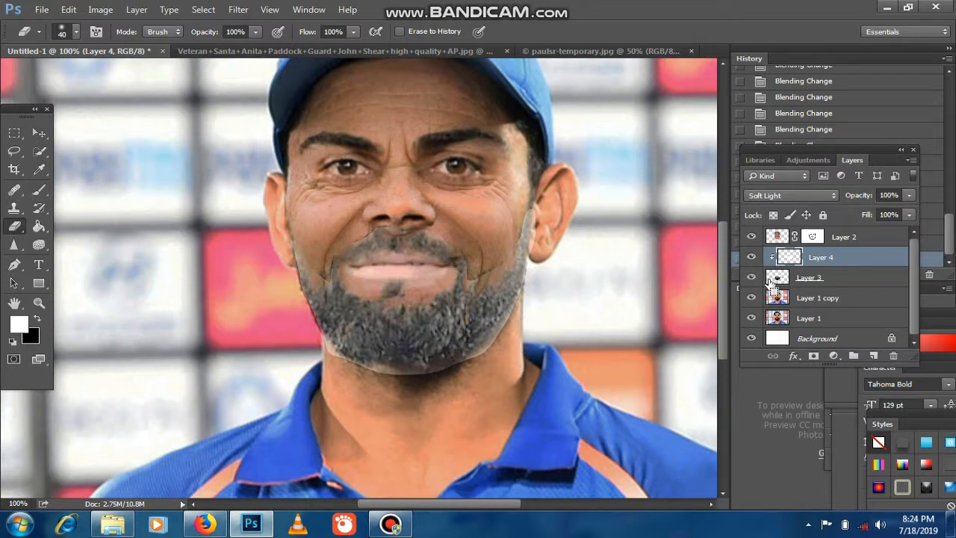
# Add a layer mask to Layer 4 and paint it black above the moustache and along the upper beard edge on the image's left
pyautogui.hotkey('ctrl', '+')
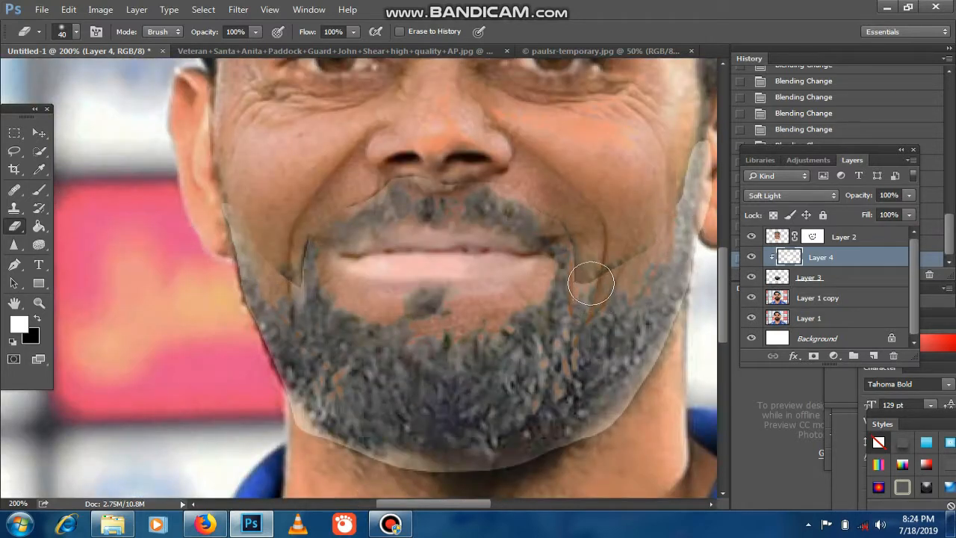
pyautogui.click(813, 356)
pyautogui.press('x')
pyautogui.press('b')
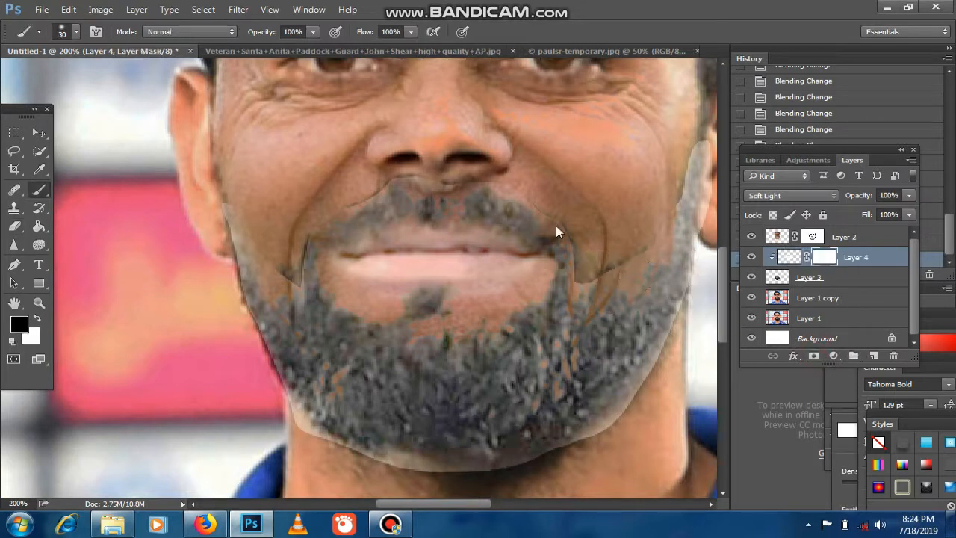
pyautogui.click(544, 207)
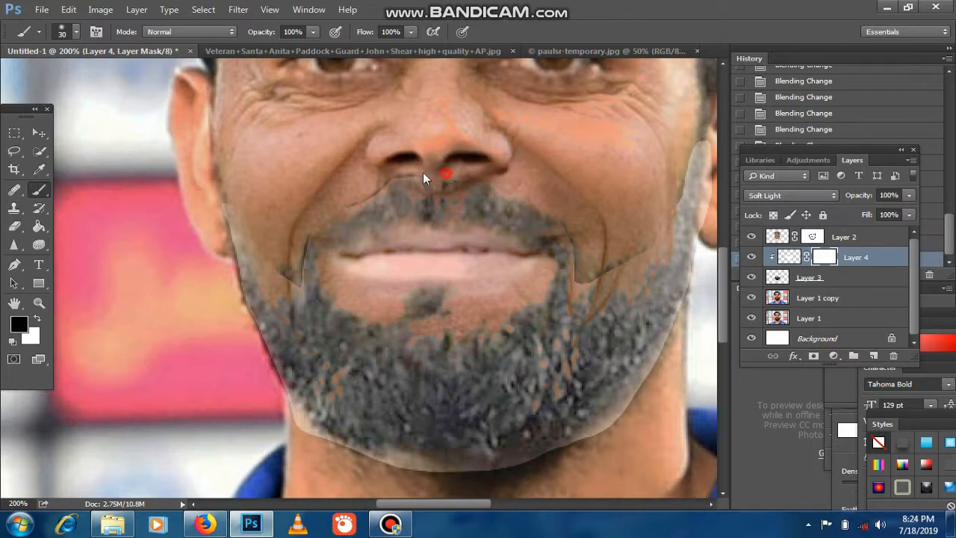
pyautogui.moveTo(423, 173); pyautogui.dragTo(407, 172)
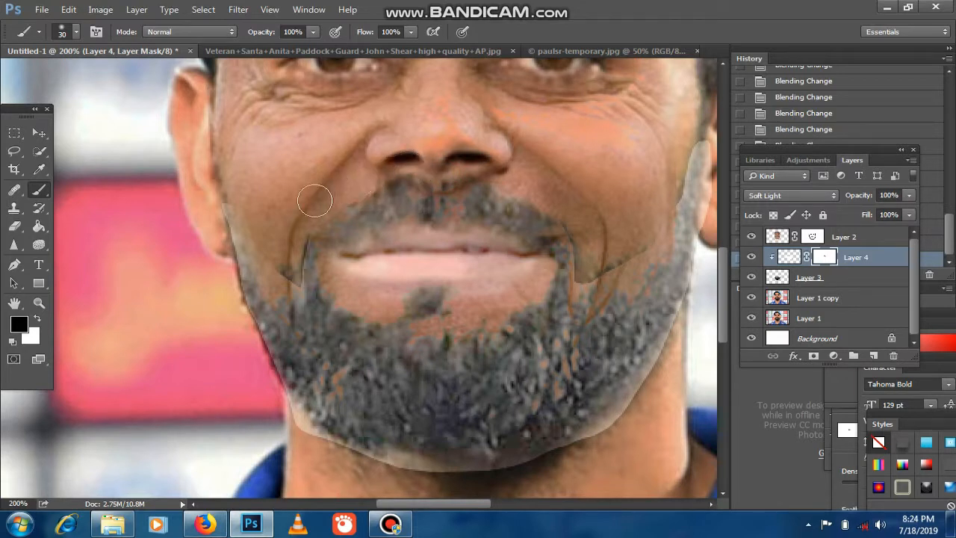
pyautogui.moveTo(301, 220)
pyautogui.mouseDown()
pyautogui.moveTo(295, 262)
pyautogui.moveTo(276, 266)
pyautogui.moveTo(217, 212)
pyautogui.moveTo(218, 200)
pyautogui.mouseUp()
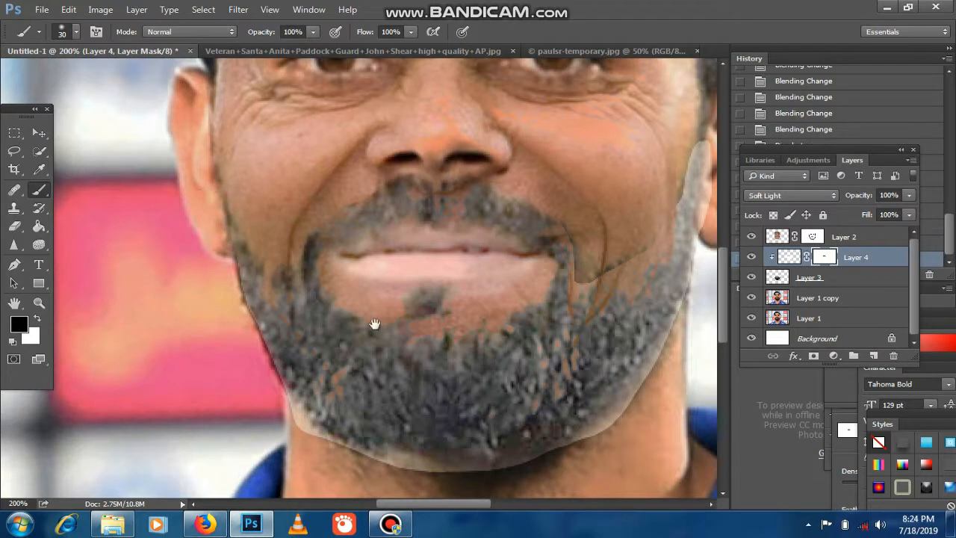
# Paint black over the lips on Layer 4's mask to remove the whitening there
pyautogui.moveTo(375, 324); pyautogui.dragTo(287, 321)
pyautogui.moveTo(372, 263); pyautogui.dragTo(395, 262)
pyautogui.moveTo(313, 255)
pyautogui.mouseDown()
pyautogui.moveTo(474, 252)
pyautogui.moveTo(404, 244)
pyautogui.moveTo(328, 252)
pyautogui.moveTo(416, 252)
pyautogui.moveTo(333, 255)
pyautogui.mouseUp()
# Paint black on Layer 4's mask along the beard edge on the image's right cheek and around the jaw and chin
pyautogui.press('space')
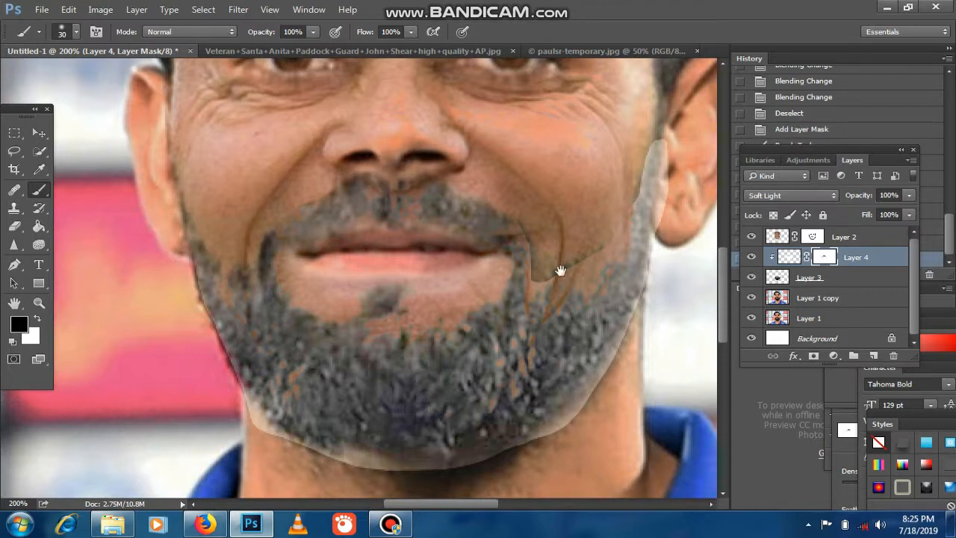
pyautogui.moveTo(560, 271)
pyautogui.mouseDown()
pyautogui.moveTo(504, 285)
pyautogui.moveTo(489, 262)
pyautogui.moveTo(487, 281)
pyautogui.mouseUp()
pyautogui.moveTo(551, 252); pyautogui.dragTo(484, 275)
pyautogui.press('space')
pyautogui.moveTo(605, 213)
pyautogui.mouseDown()
pyautogui.moveTo(530, 268)
pyautogui.moveTo(510, 262)
pyautogui.moveTo(450, 276)
pyautogui.moveTo(457, 262)
pyautogui.moveTo(468, 252)
pyautogui.moveTo(479, 286)
pyautogui.moveTo(478, 345)
pyautogui.moveTo(492, 292)
pyautogui.moveTo(493, 360)
pyautogui.moveTo(533, 251)
pyautogui.mouseUp()
pyautogui.press('space')
pyautogui.moveTo(482, 397); pyautogui.dragTo(528, 277)
pyautogui.moveTo(545, 192)
pyautogui.mouseDown()
pyautogui.moveTo(493, 302)
pyautogui.moveTo(507, 279)
pyautogui.moveTo(460, 333)
pyautogui.moveTo(469, 326)
pyautogui.moveTo(329, 391)
pyautogui.moveTo(192, 374)
pyautogui.moveTo(139, 339)
pyautogui.moveTo(101, 295)
pyautogui.mouseUp()
pyautogui.moveTo(284, 319); pyautogui.dragTo(393, 322)
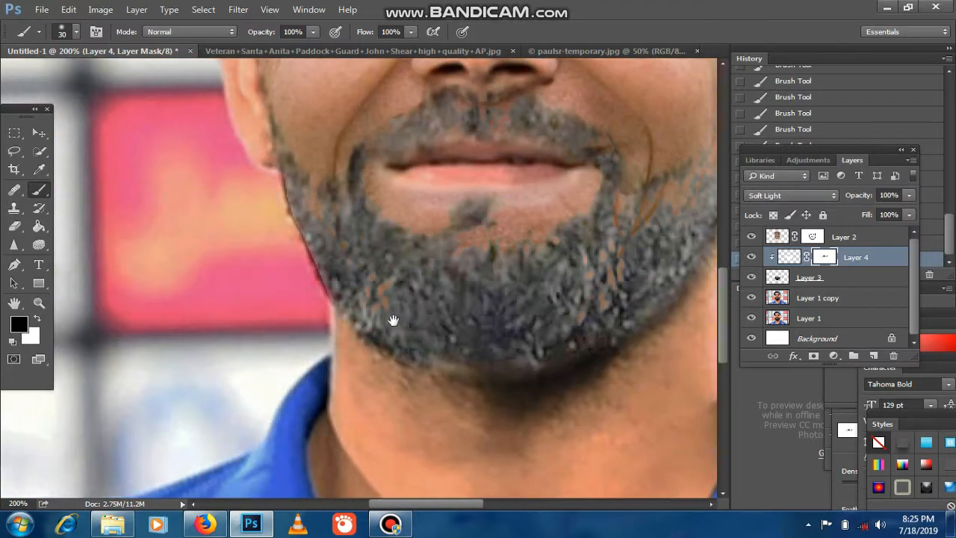
# Paint black on Layer 4's mask along the jaw's outer edge on the image's left
pyautogui.moveTo(316, 314)
pyautogui.mouseDown()
pyautogui.moveTo(302, 284)
pyautogui.moveTo(265, 178)
pyautogui.moveTo(287, 256)
pyautogui.moveTo(390, 368)
pyautogui.moveTo(500, 370)
pyautogui.moveTo(347, 306)
pyautogui.moveTo(303, 252)
pyautogui.moveTo(303, 271)
pyautogui.moveTo(344, 333)
pyautogui.mouseUp()
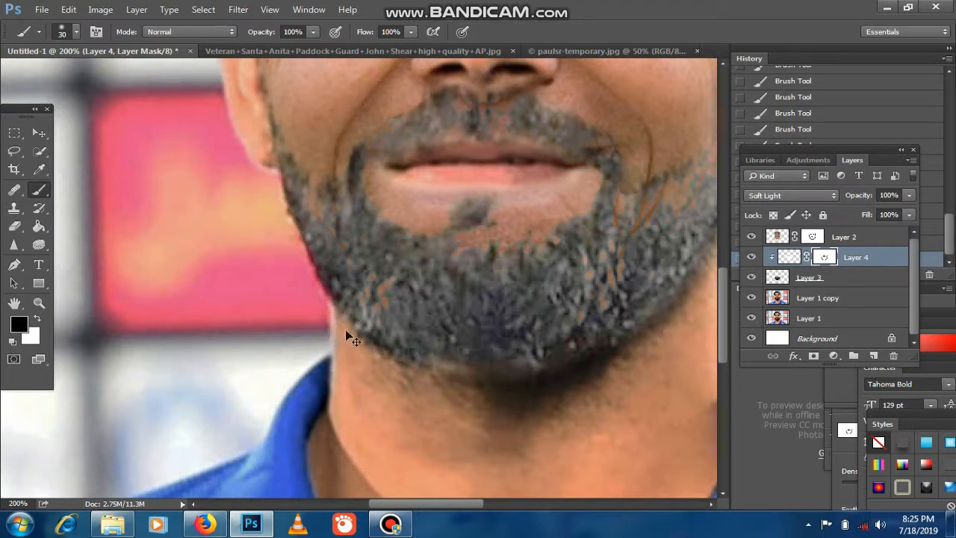
pyautogui.hotkey('ctrl', '0')
pyautogui.press('v')
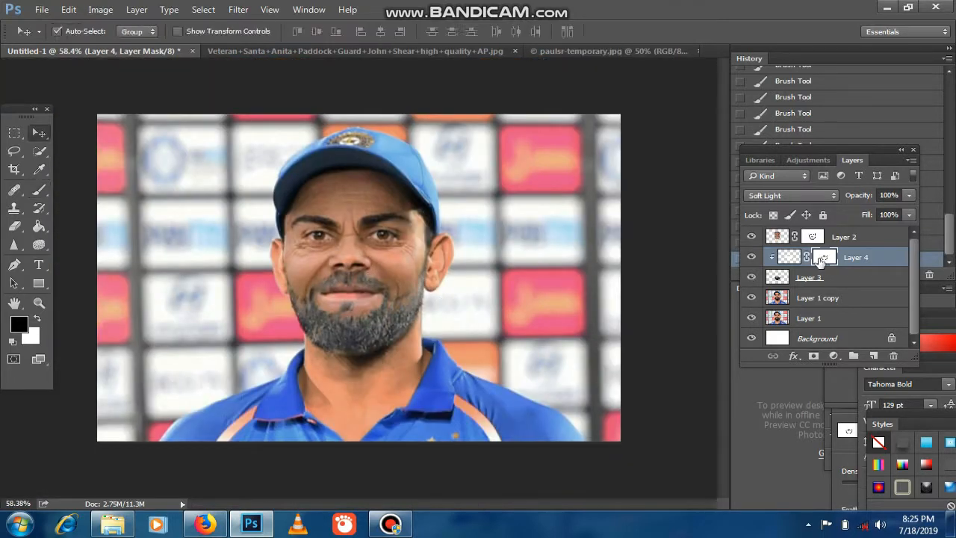
# Reduce Layer 4's opacity to 65%
pyautogui.click(907, 196)
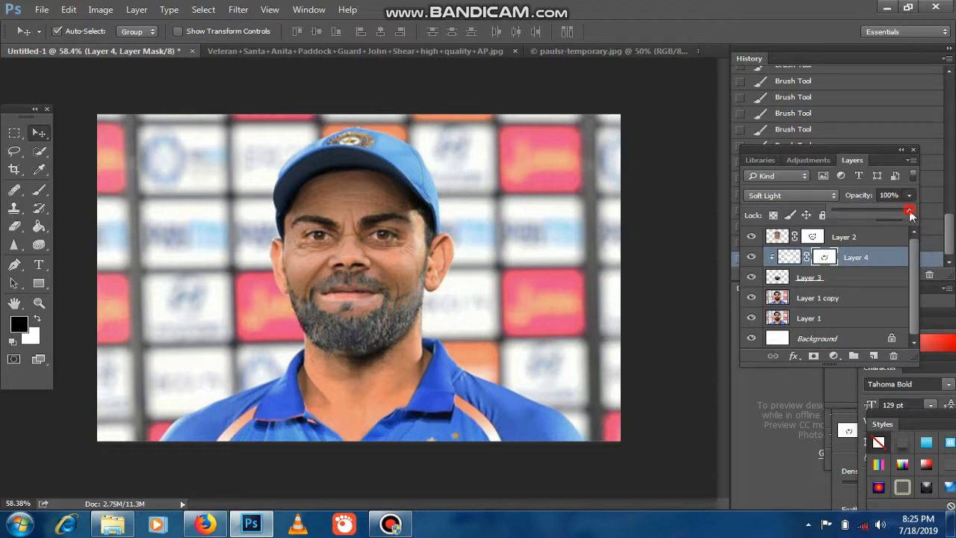
pyautogui.moveTo(898, 213); pyautogui.dragTo(890, 215)
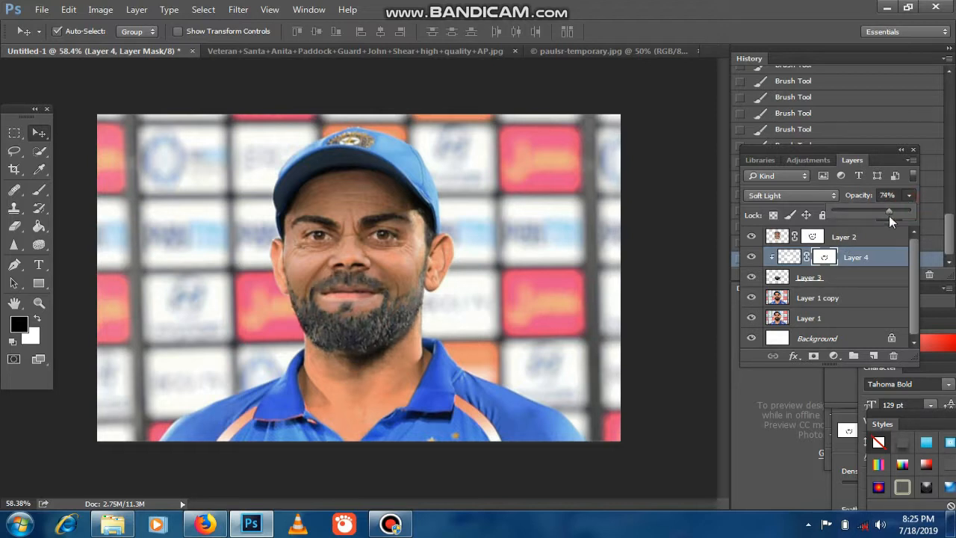
pyautogui.moveTo(878, 218); pyautogui.dragTo(877, 218)
# Try successive blend modes on Layer 4, from Soft Light through Vivid Light, Difference, Subtract and Hue to Saturation
pyautogui.click(784, 192)
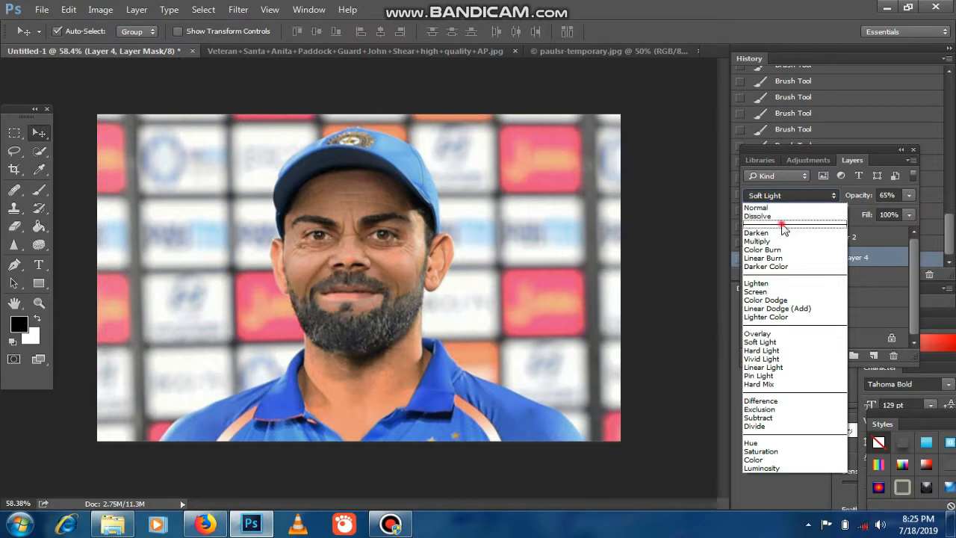
pyautogui.click(781, 225)
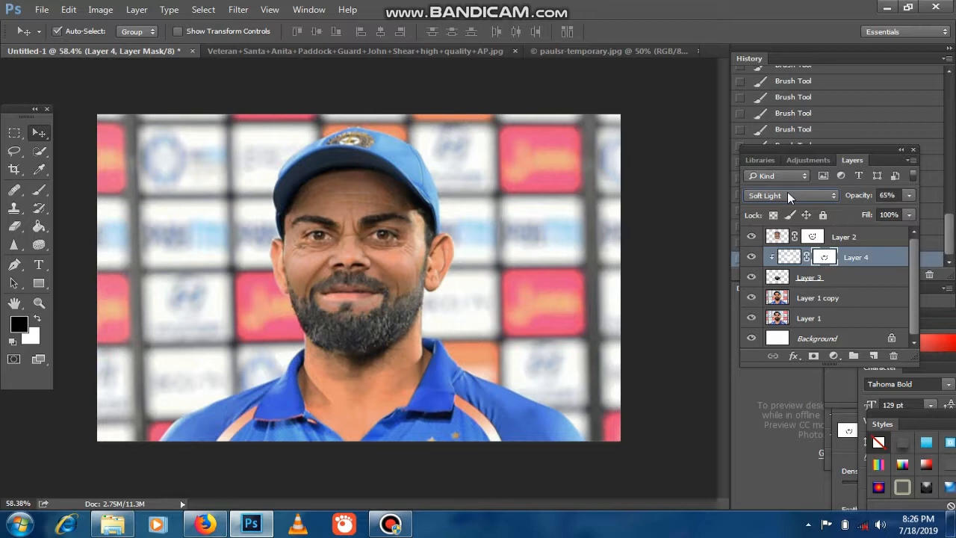
pyautogui.press('Down')
pyautogui.press('Down')
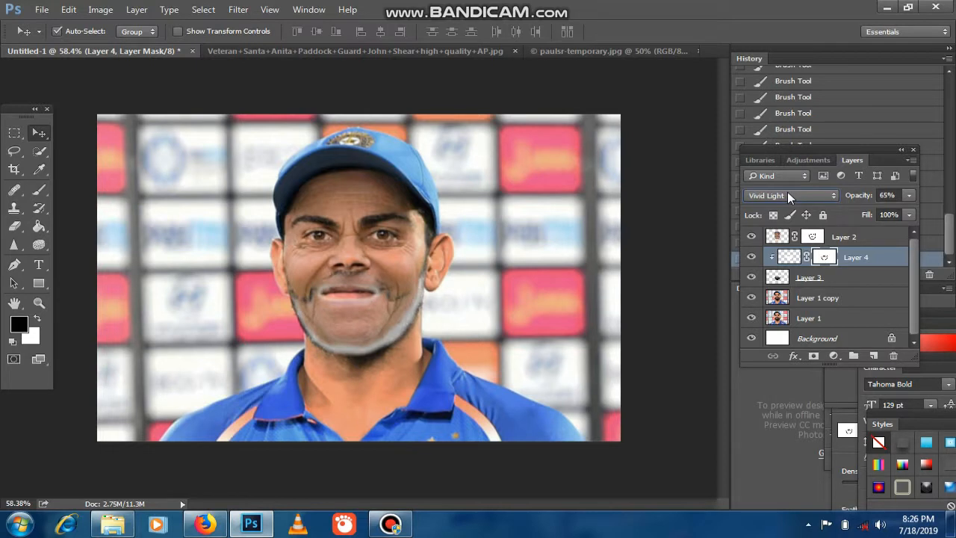
pyautogui.press('Down')
pyautogui.press('Down')
pyautogui.press('Down')
pyautogui.press('Down')
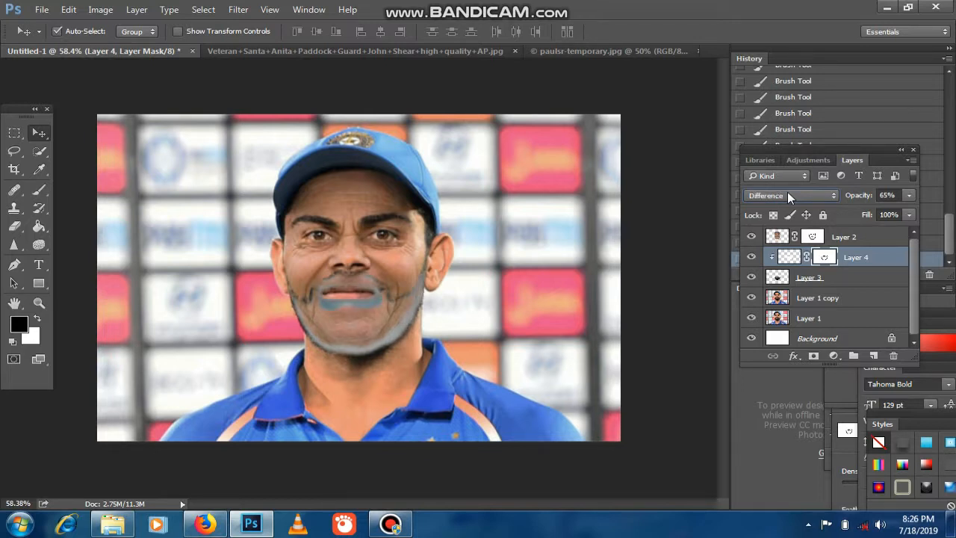
pyautogui.press('Down')
pyautogui.press('Down')
pyautogui.press('Down')
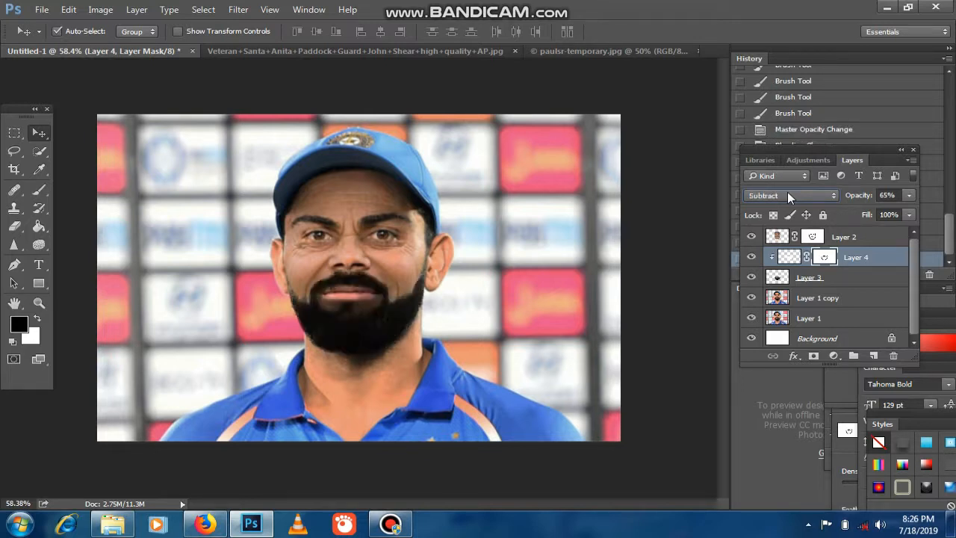
pyautogui.press('Down')
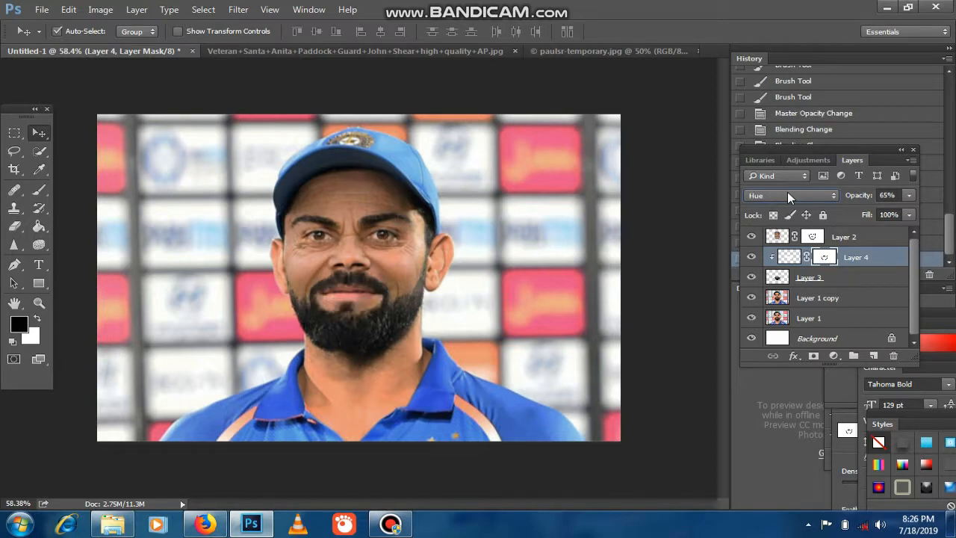
pyautogui.press('Down')
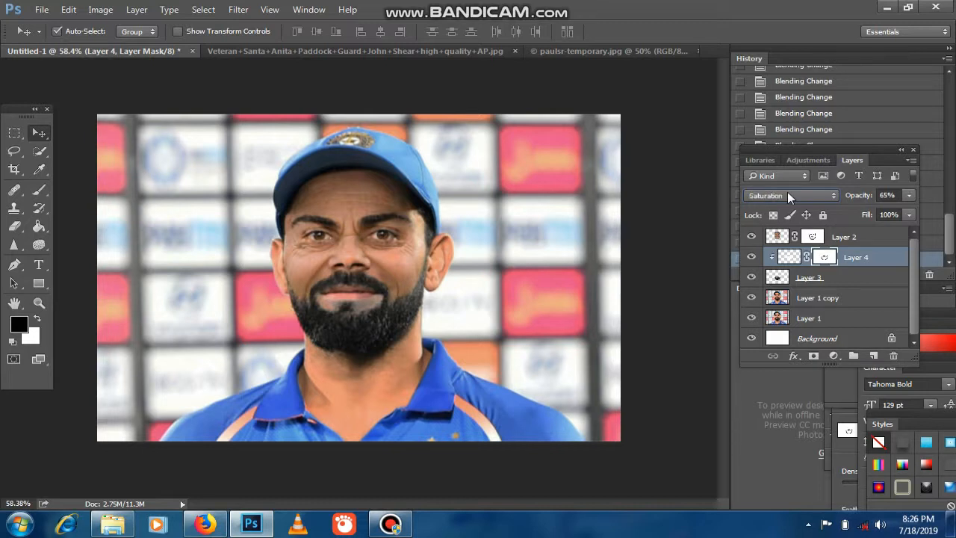
# Try blend modes such as Color Burn, Screen, Overlay, Hard Mix and Hue on Layer 3, then restore it to Normal
pyautogui.click(832, 278)
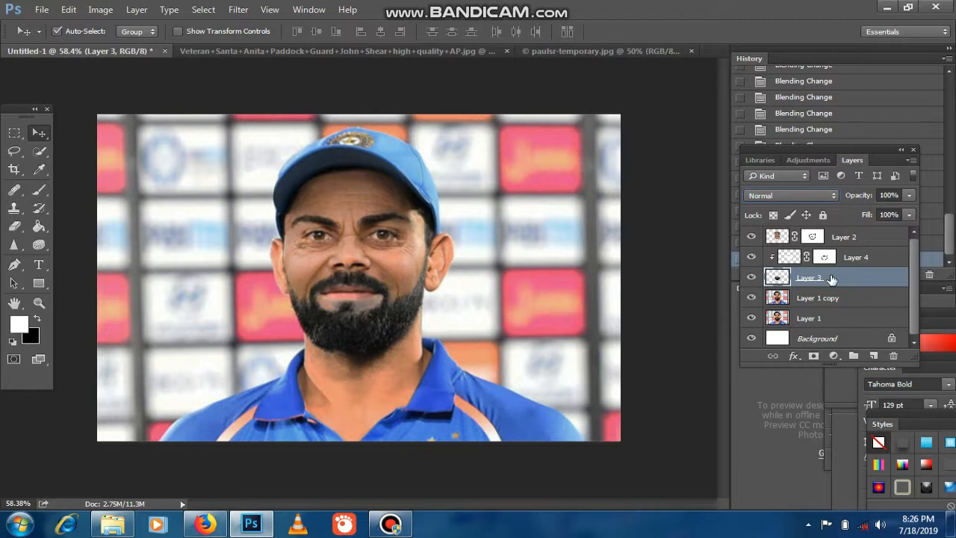
pyautogui.click(783, 195)
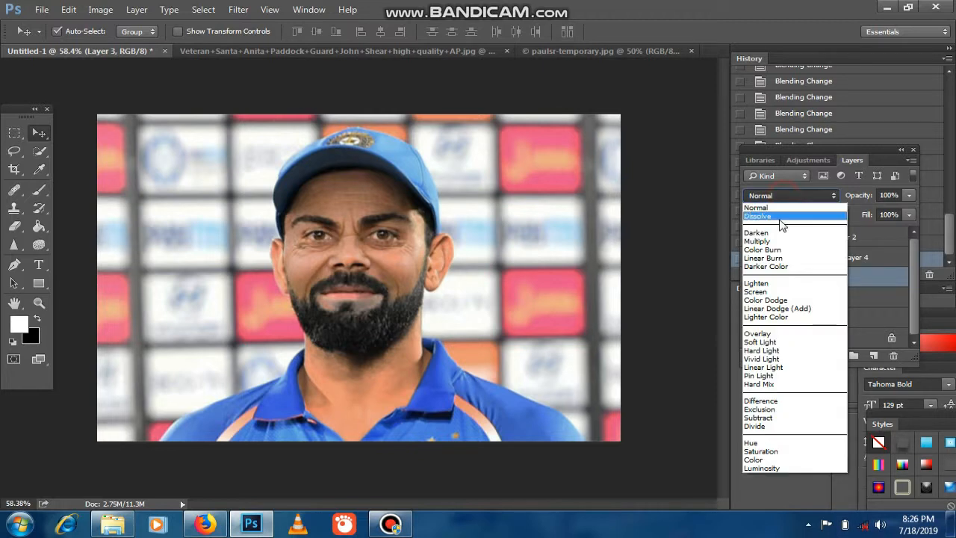
pyautogui.click(779, 218)
pyautogui.hotkey('shift', '+')
pyautogui.hotkey('shift', '+')
pyautogui.hotkey('shift', '+')
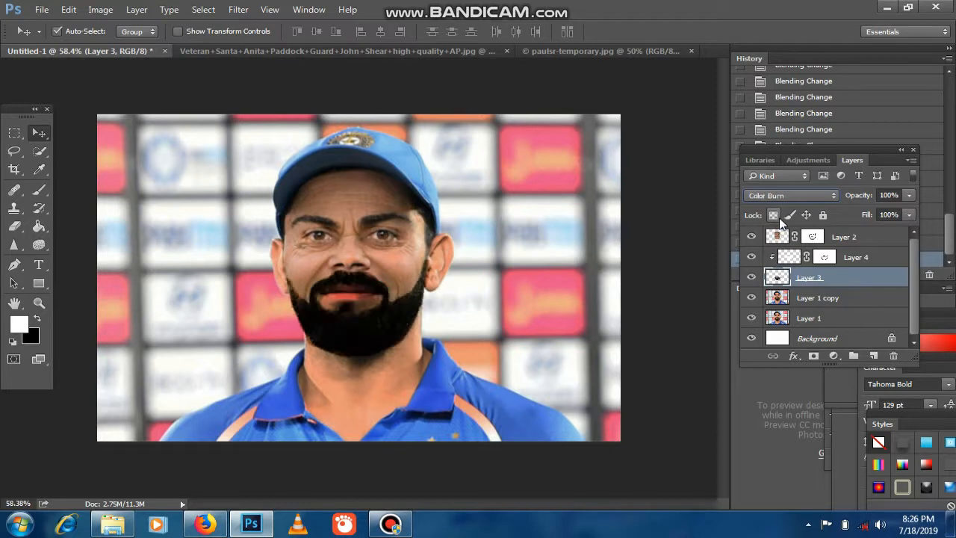
pyautogui.hotkey('shift', '+')
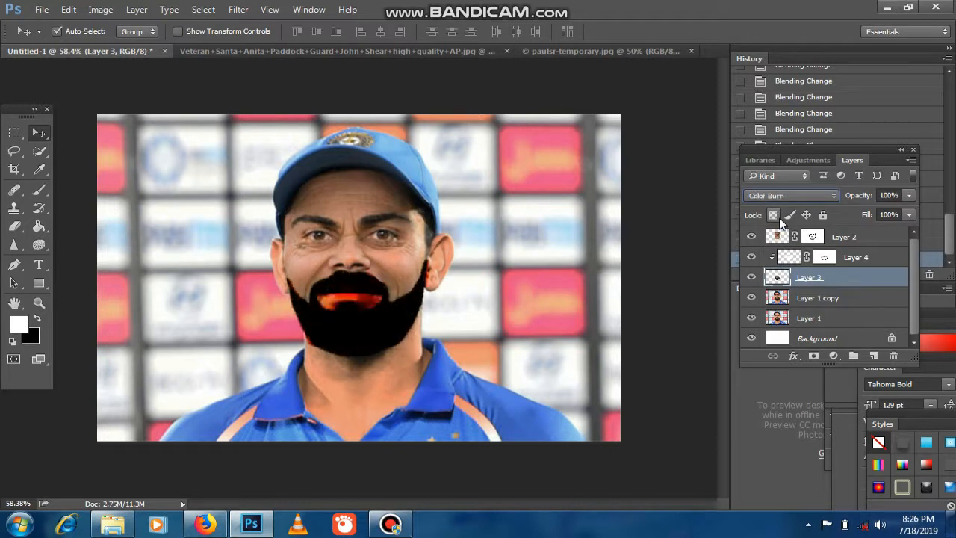
pyautogui.press('Down')
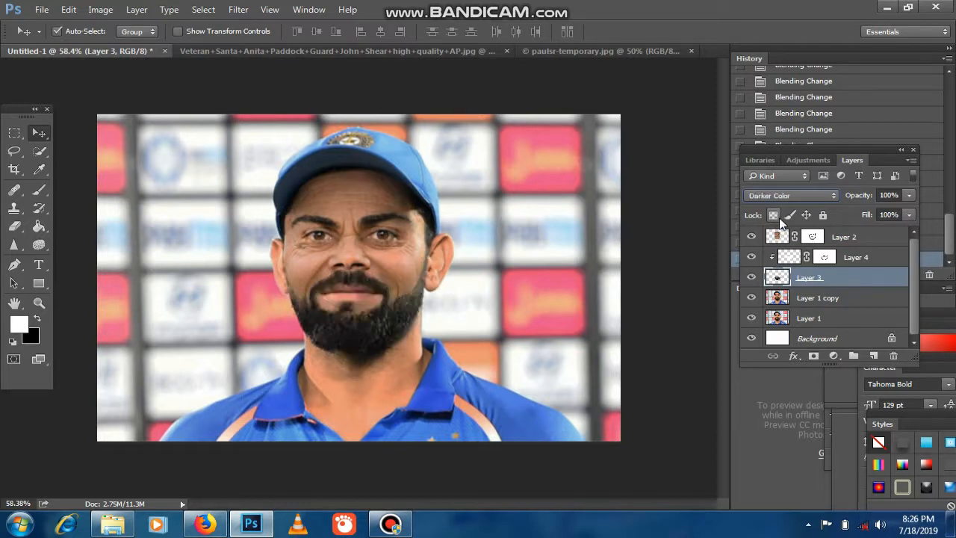
pyautogui.press('Down')
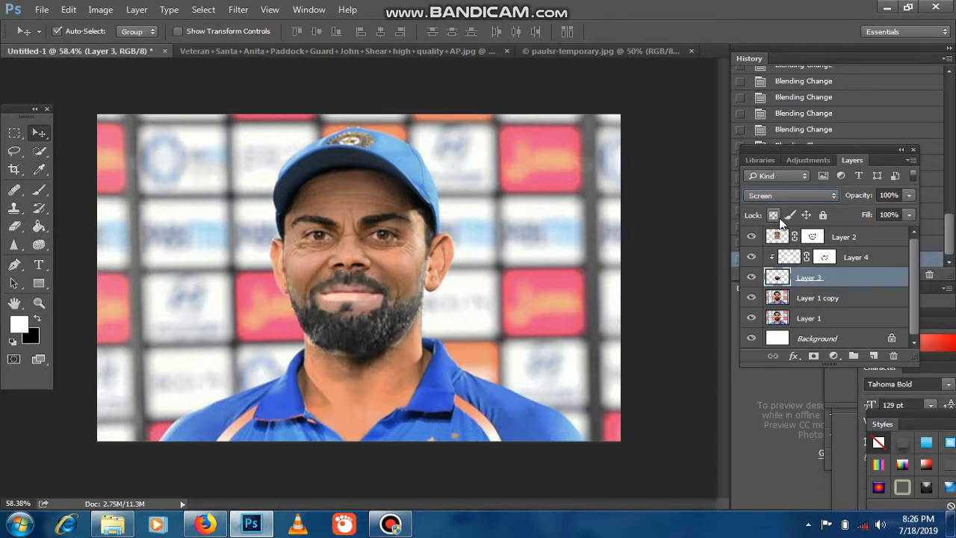
pyautogui.press('Down')
pyautogui.press('Down')
pyautogui.press('Down')
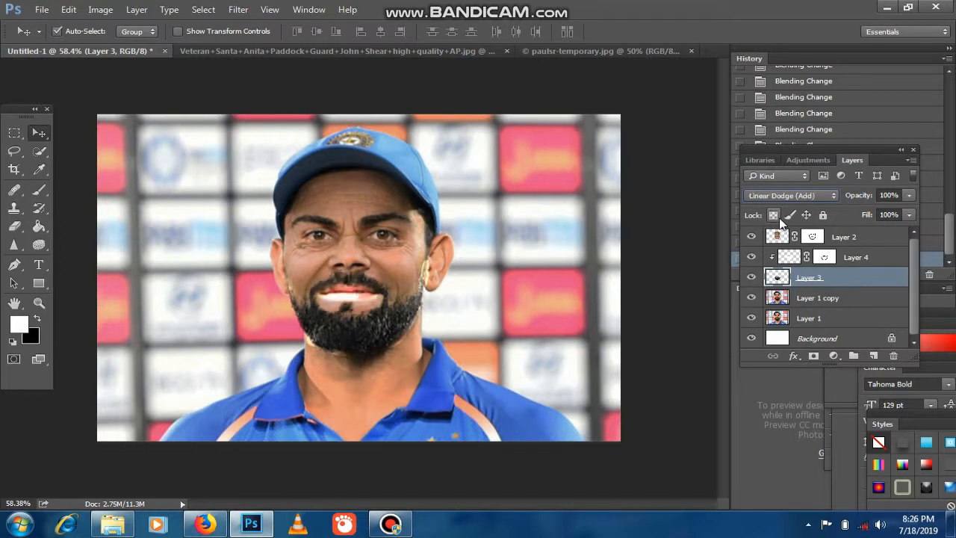
pyautogui.press('Down')
pyautogui.press('Down')
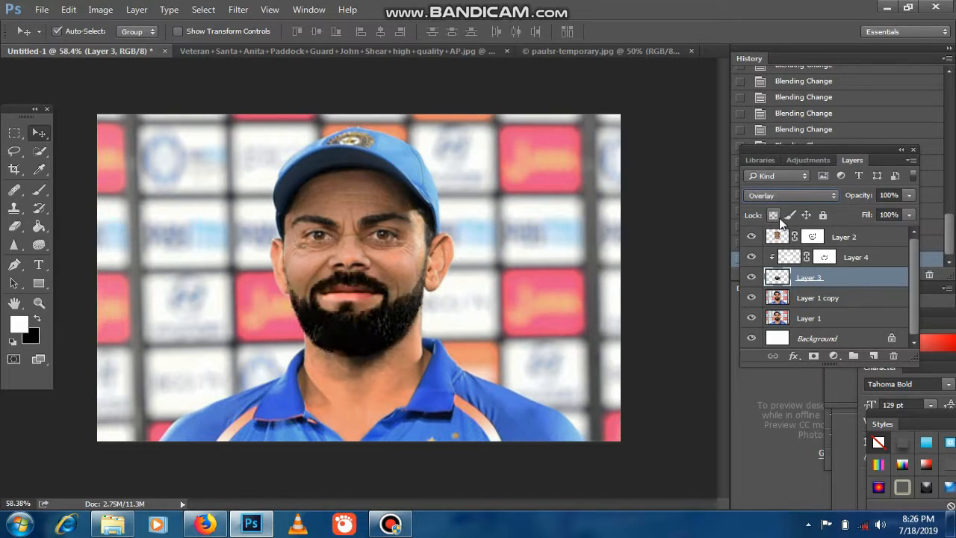
pyautogui.press('Down')
pyautogui.press('Down')
pyautogui.press('Down')
pyautogui.press('Down')
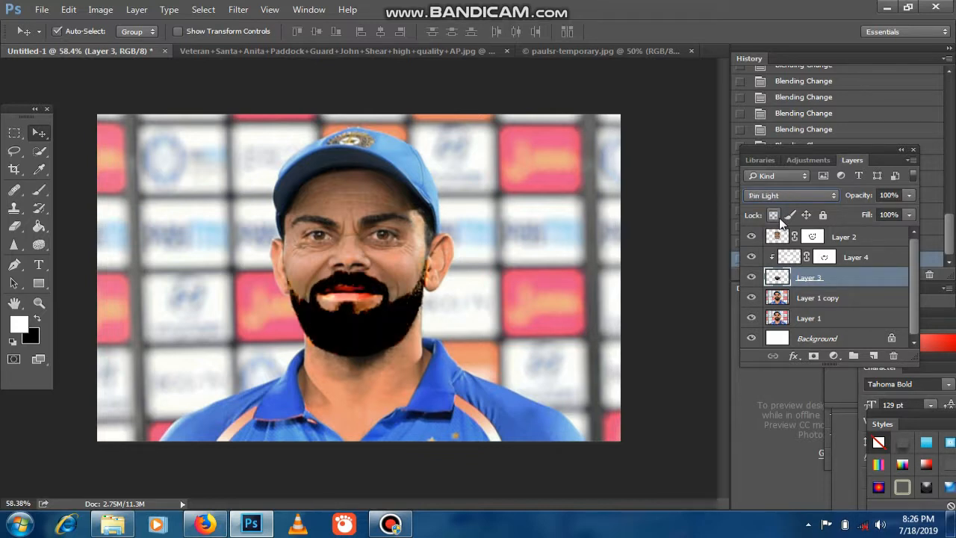
pyautogui.press('Down')
pyautogui.press('Down')
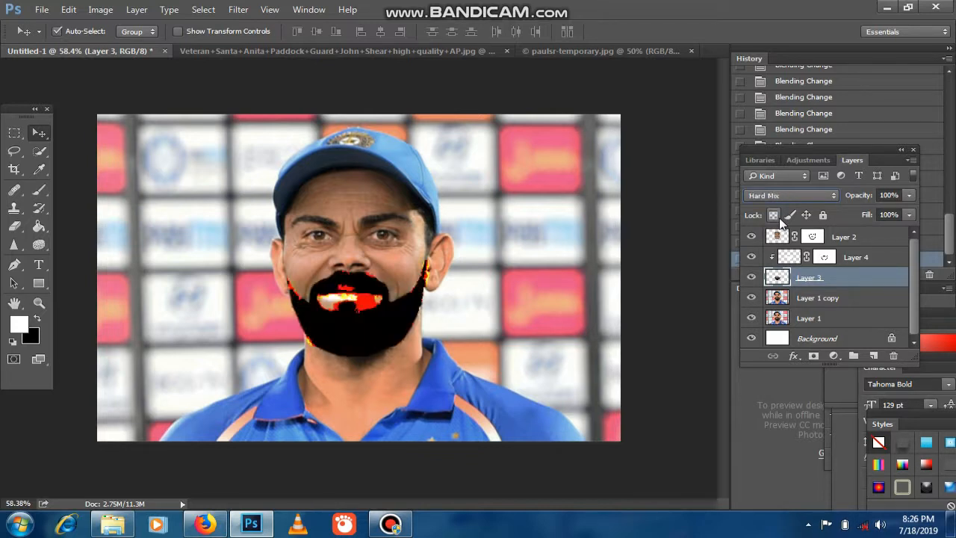
pyautogui.press('Down')
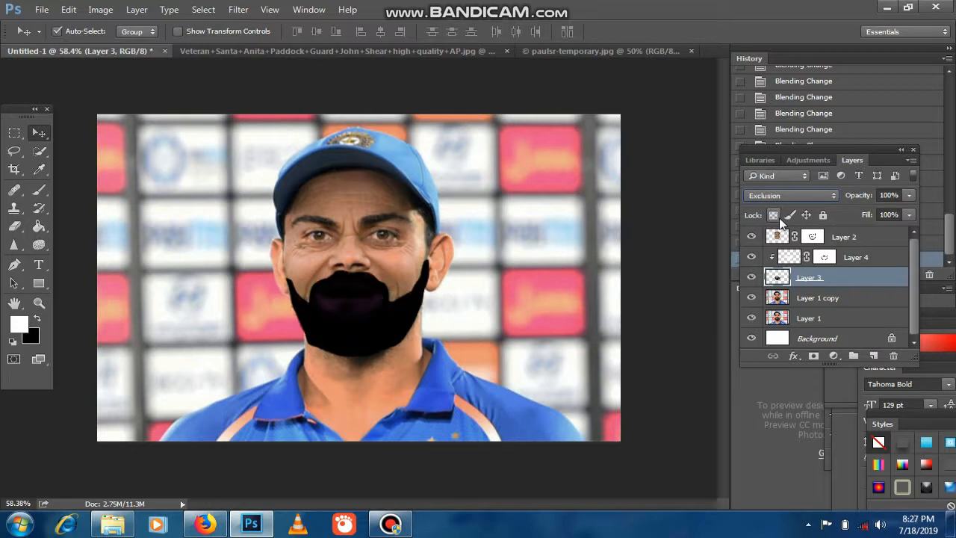
pyautogui.press('Down')
pyautogui.press('Down')
pyautogui.press('Down')
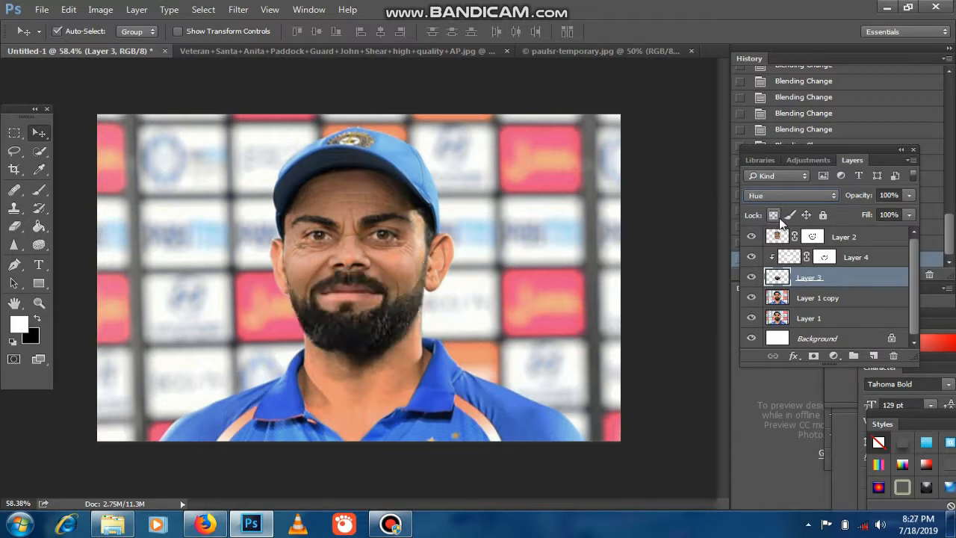
pyautogui.press('Down')
pyautogui.click(783, 198)
pyautogui.click(774, 208)
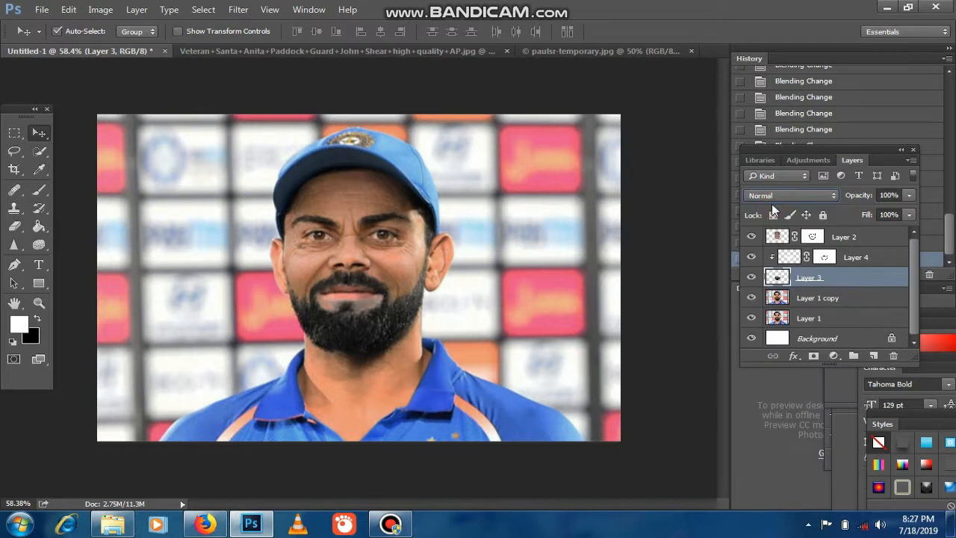
# Cycle Layer 4's blend modes from Normal through Dissolve, Darken and Lighten, and settle on Overlay
pyautogui.click(847, 257)
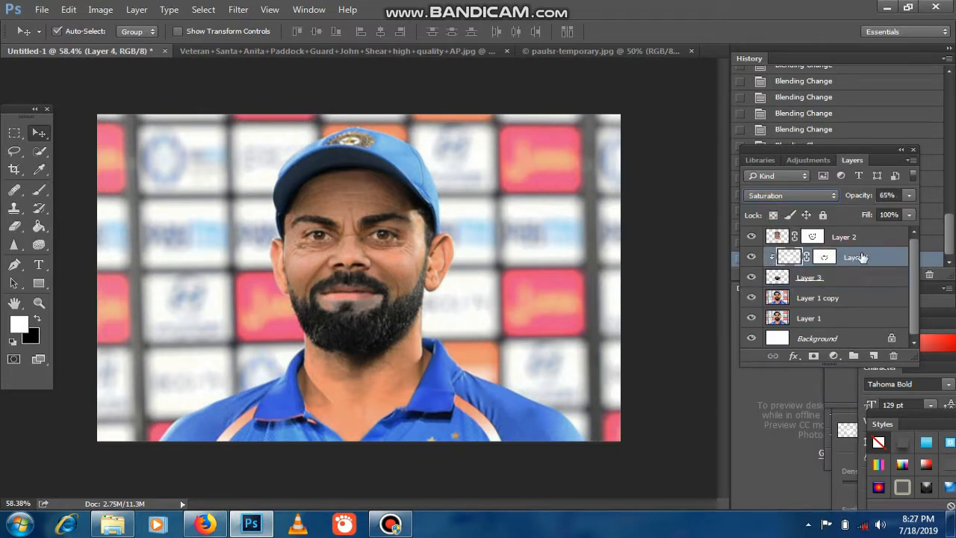
pyautogui.click(793, 194)
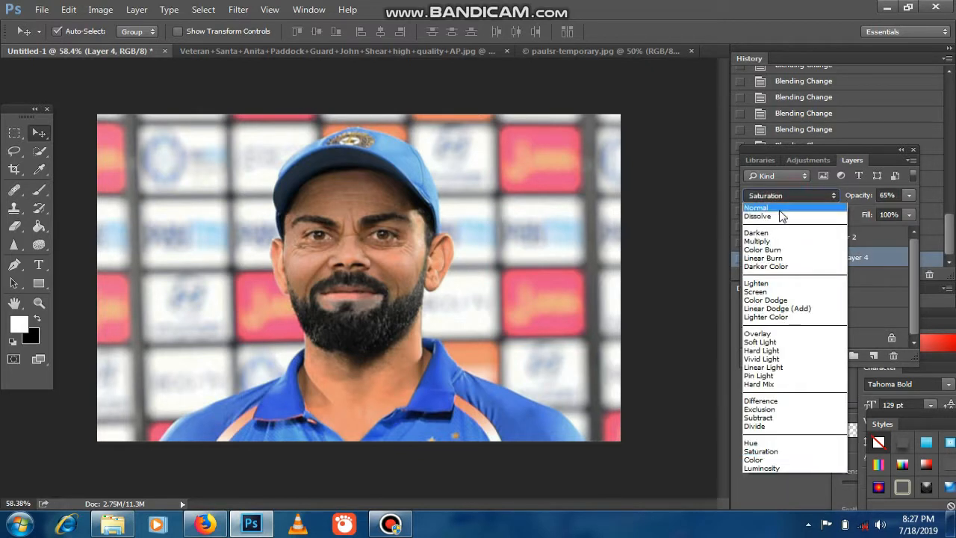
pyautogui.click(779, 212)
pyautogui.hotkey('shift', '+')
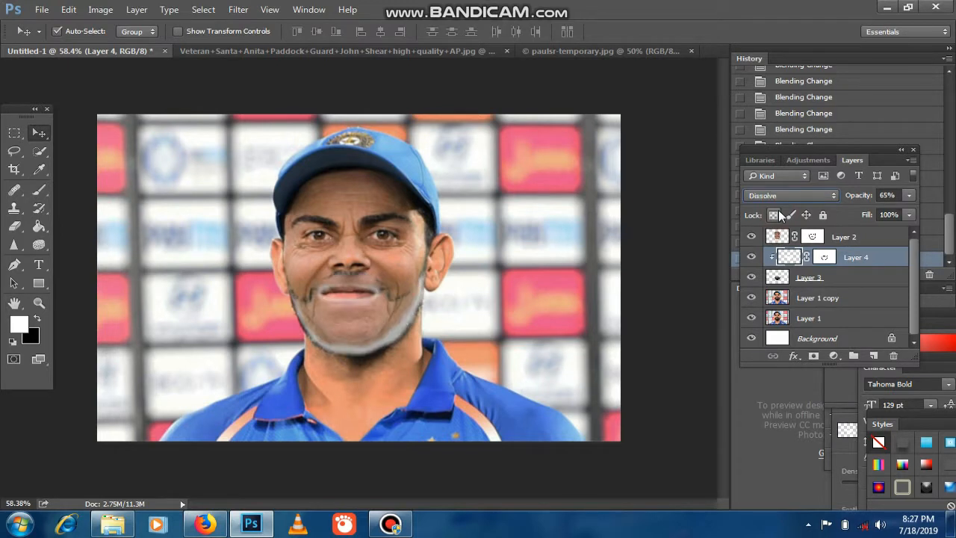
pyautogui.hotkey('shift', '+')
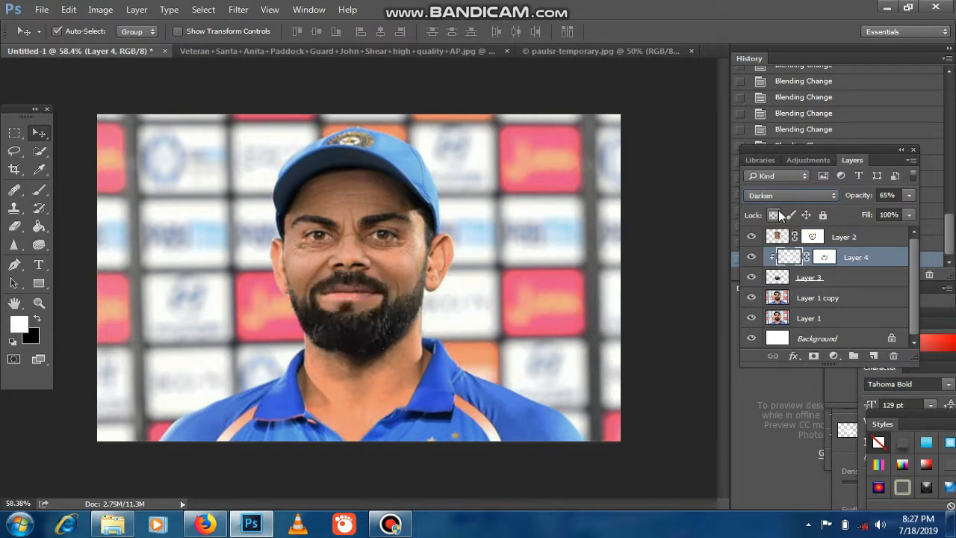
pyautogui.hotkey('shift', '+')
pyautogui.hotkey('shift', '+')
pyautogui.hotkey('shift', '+')
pyautogui.hotkey('shift', '+')
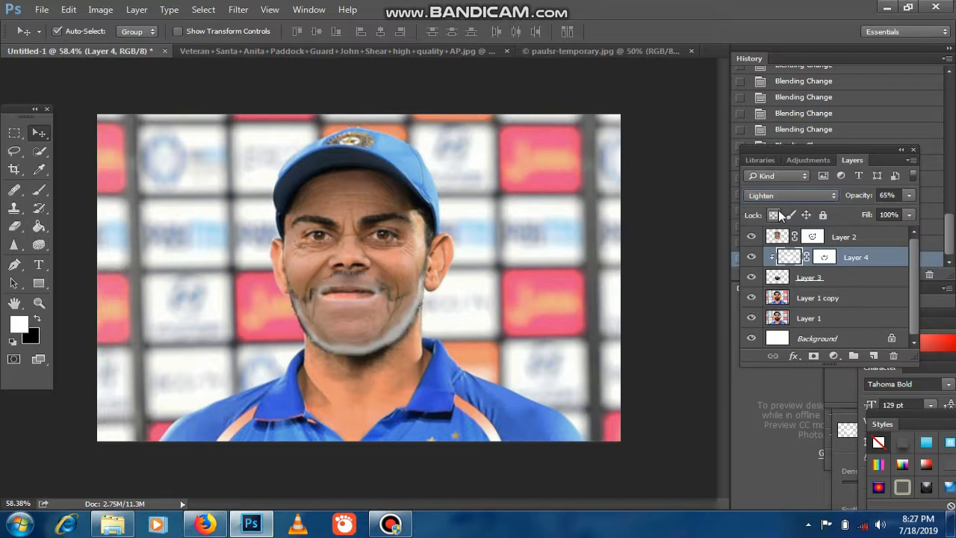
pyautogui.hotkey('shift', '+')
pyautogui.hotkey('shift', '+')
pyautogui.hotkey('shift', '+')
pyautogui.hotkey('shift', '+')
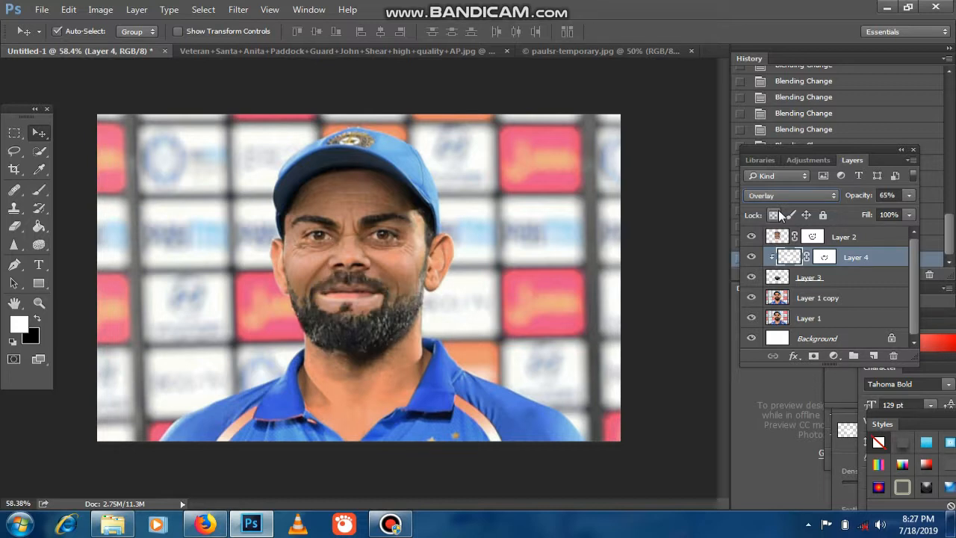
pyautogui.click(675, 443)
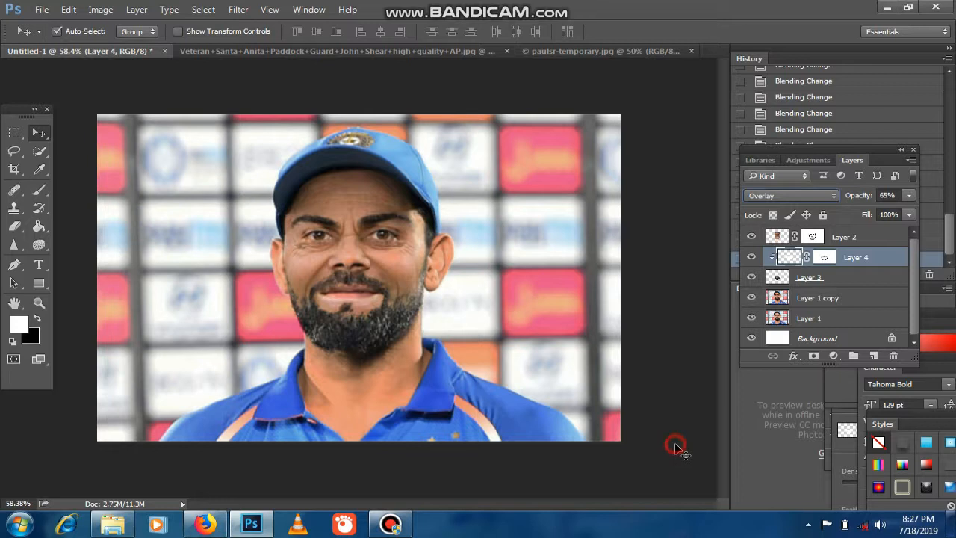
# Merge Layer 4 down into Layer 3 and set the merged layer's blend mode to Darker Color
pyautogui.click(843, 266)
pyautogui.hotkey('ctrl', 'e')
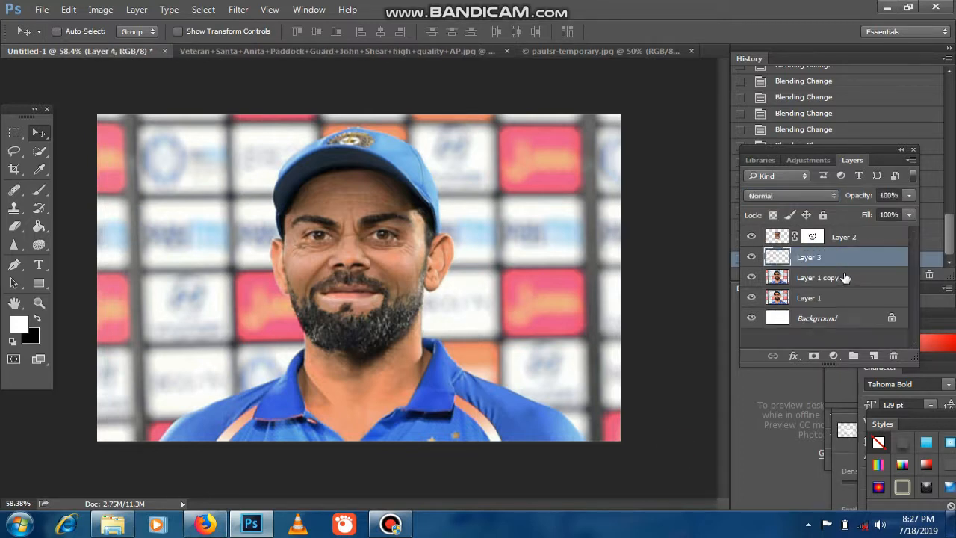
pyautogui.click(781, 195)
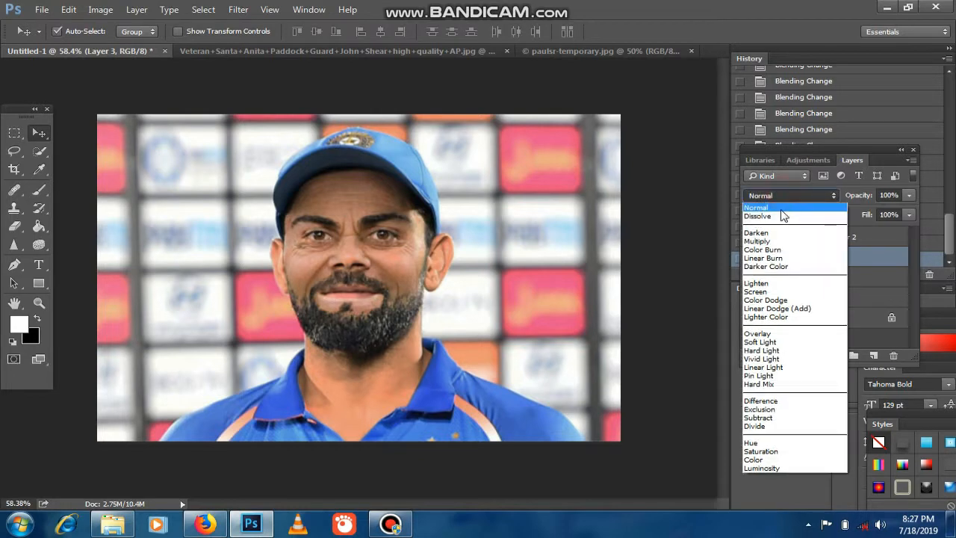
pyautogui.click(784, 266)
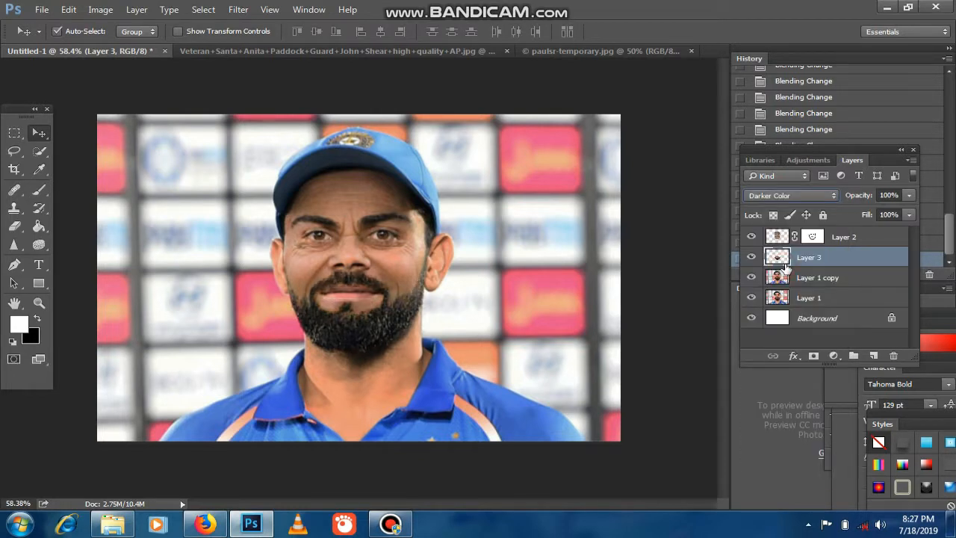
# Try successive blend modes on the merged Layer 3, from Screen through Overlay, Hard Light, Linear Light, Exclusion and Hue to Luminosity
pyautogui.press('Down')
pyautogui.press('Down')
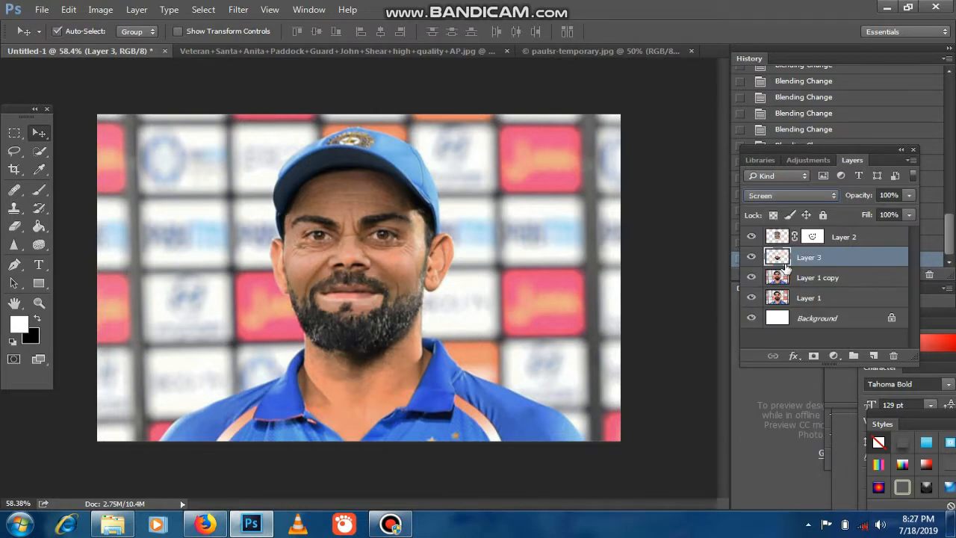
pyautogui.press('Down')
pyautogui.press('Down')
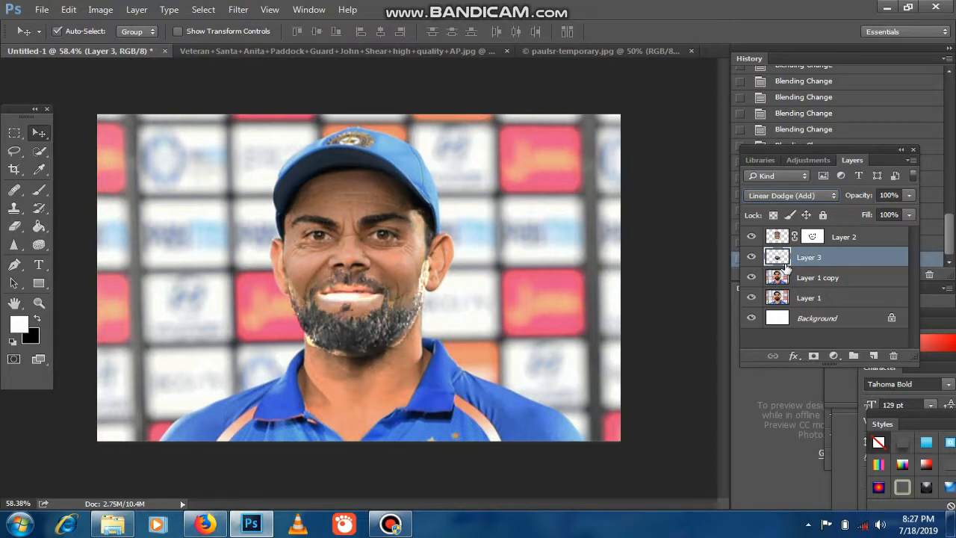
pyautogui.press('Down')
pyautogui.press('Down')
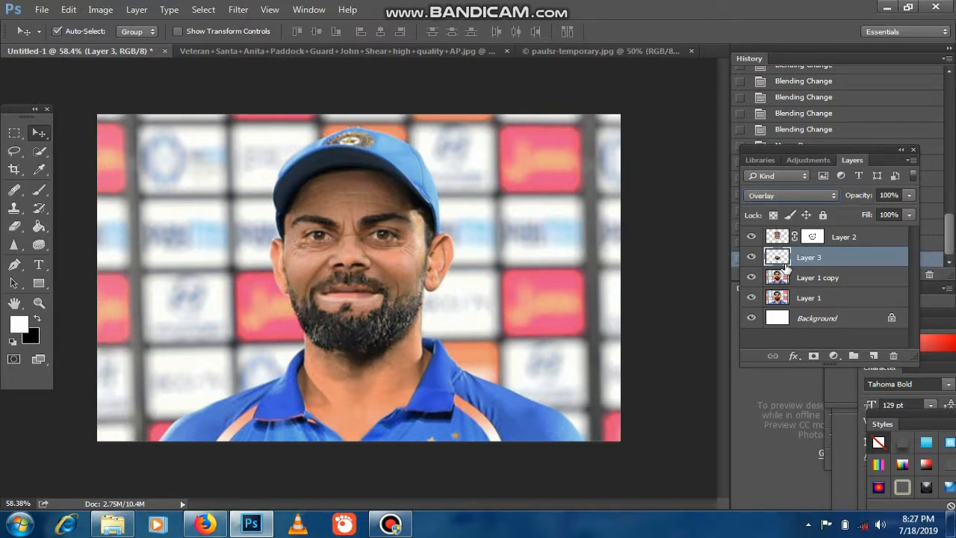
pyautogui.press('Down')
pyautogui.press('Down')
pyautogui.press('Down')
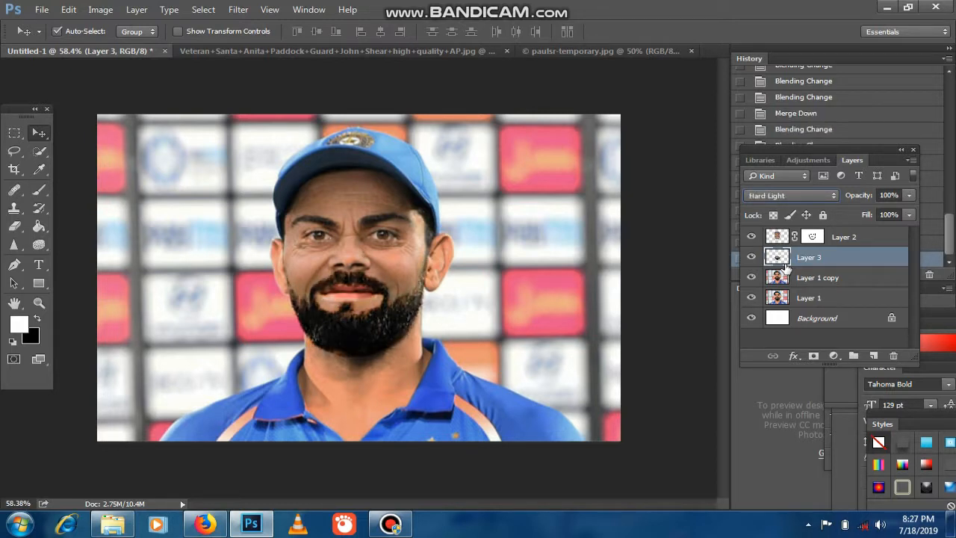
pyautogui.press('Down')
pyautogui.press('Down')
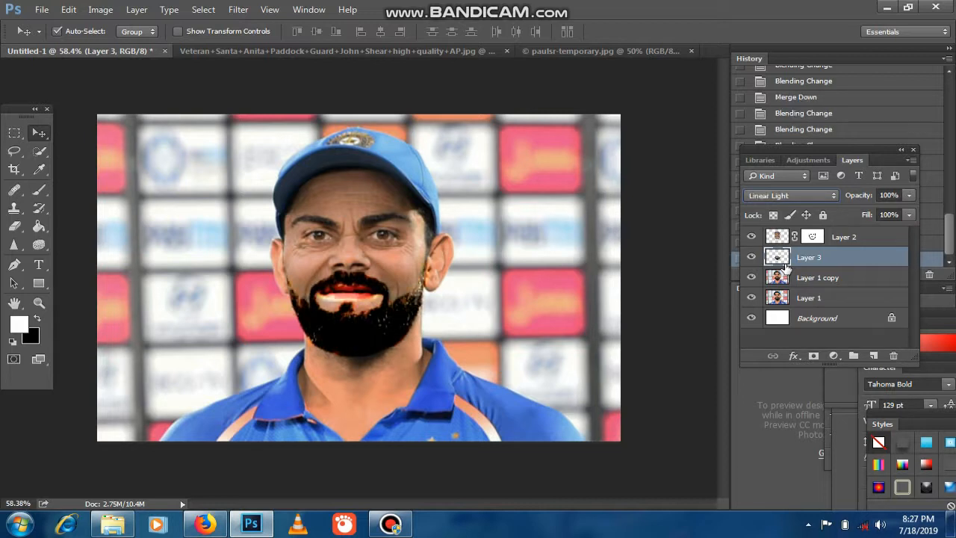
pyautogui.press('Down')
pyautogui.press('Down')
pyautogui.press('Down')
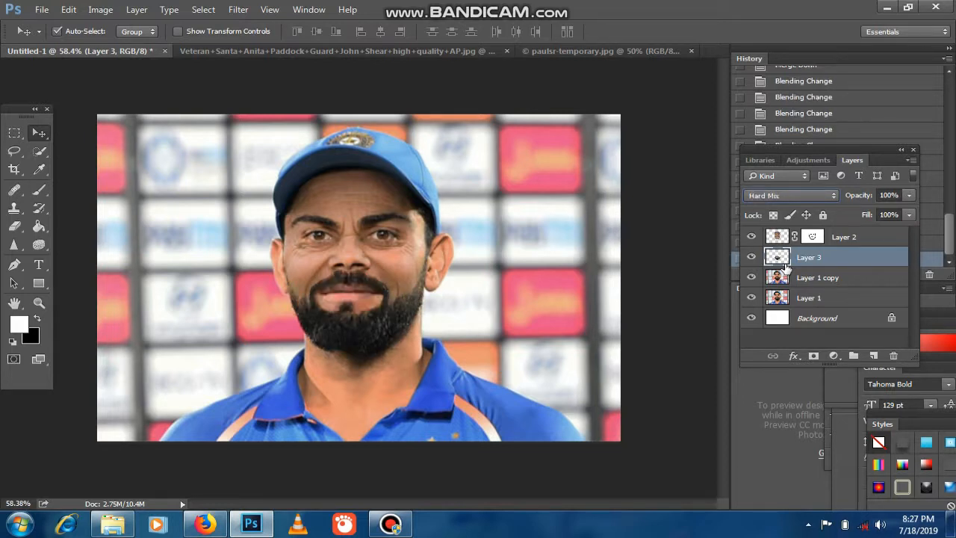
pyautogui.press('Down')
pyautogui.press('Down')
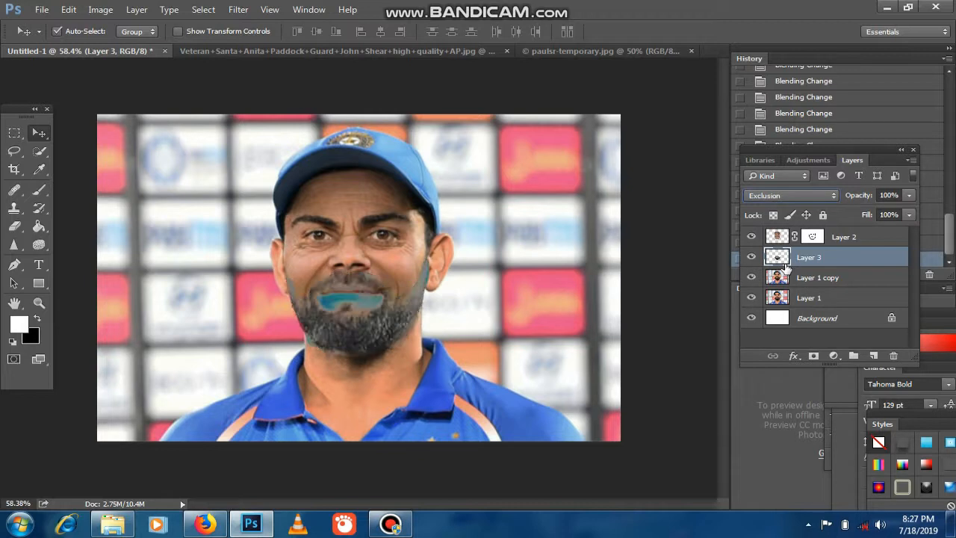
pyautogui.press('Down')
pyautogui.press('Down')
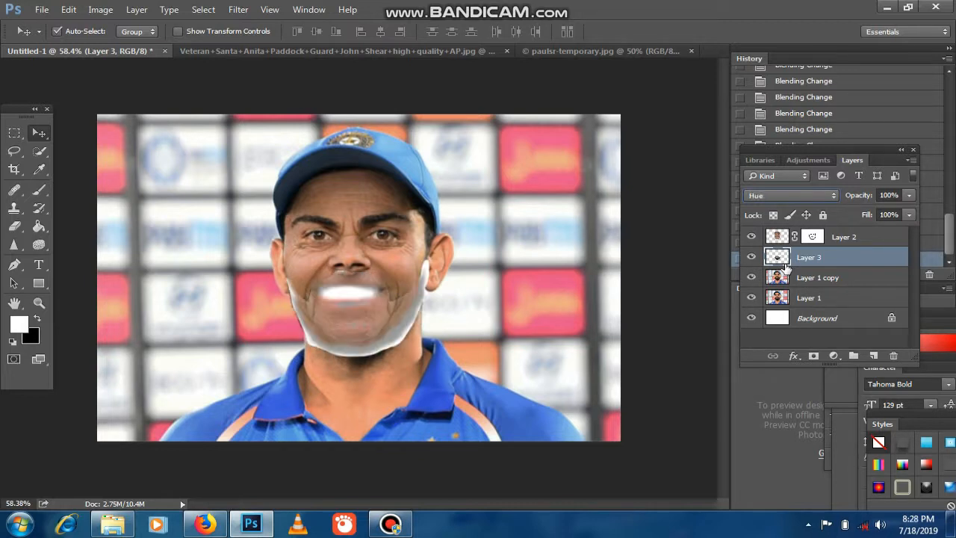
pyautogui.press('Down')
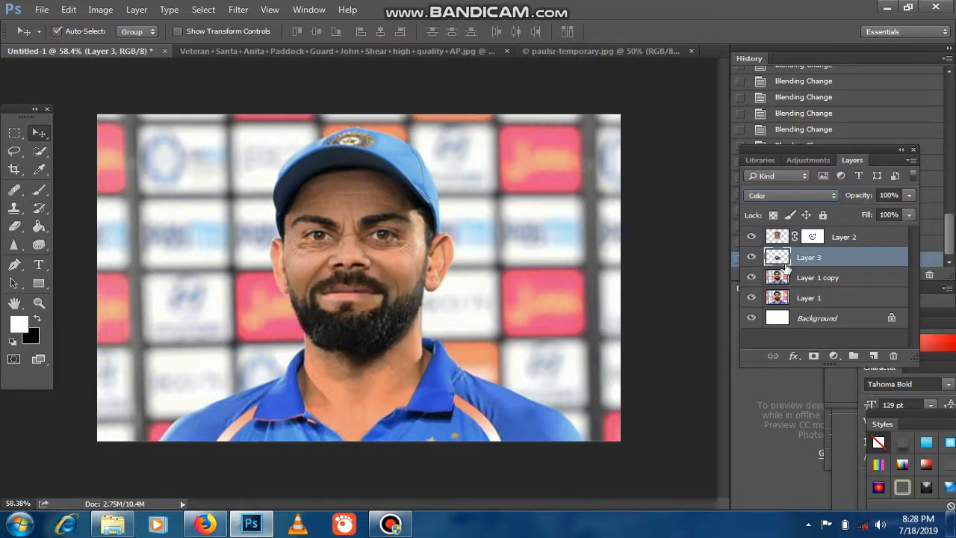
pyautogui.press('Down')
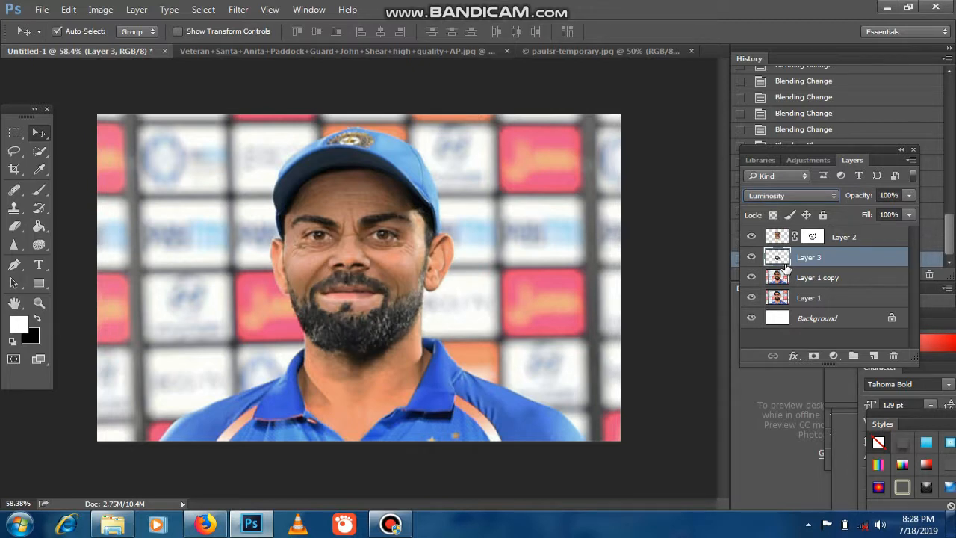
# Cycle Layer 3's blend modes in reverse, from Luminosity through Hue, Subtract, Hard Light, Screen and Color Burn to Darken
pyautogui.press('Up')
pyautogui.press('Up')
pyautogui.press('Up')
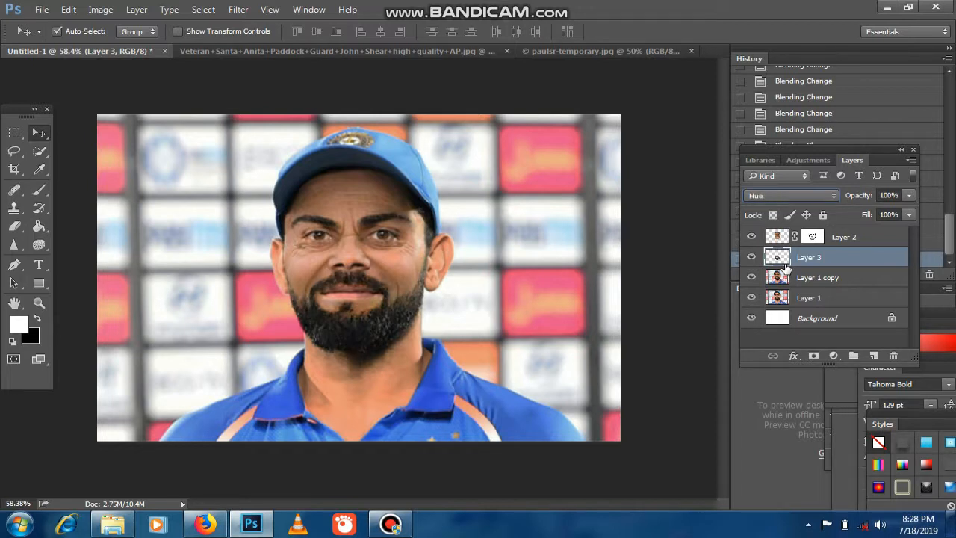
pyautogui.press('Up')
pyautogui.press('Up')
pyautogui.press('Up')
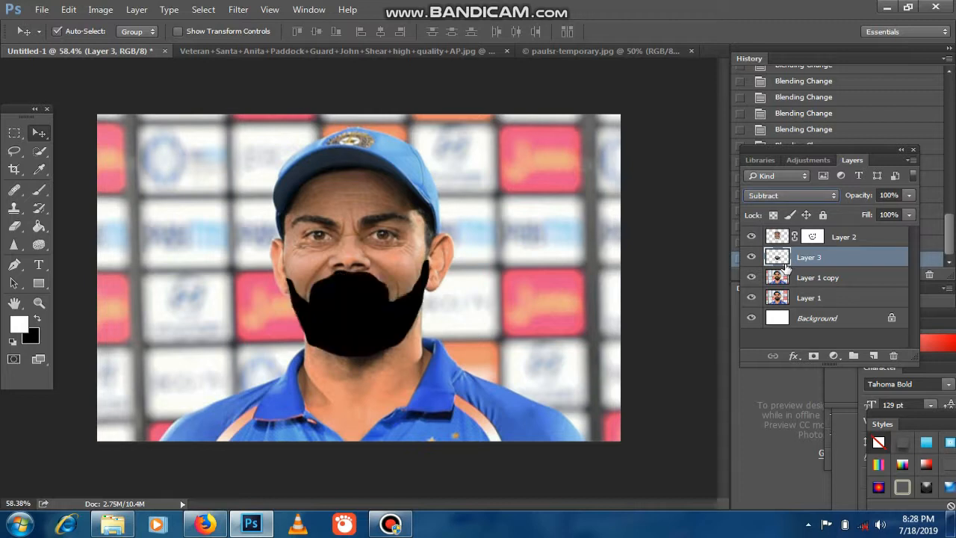
pyautogui.press('Up')
pyautogui.press('Up')
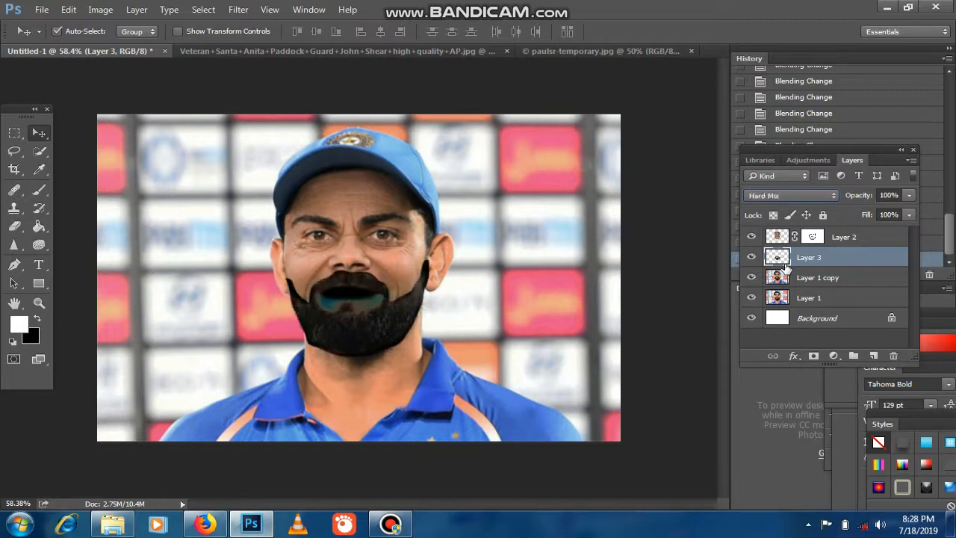
pyautogui.press('Up')
pyautogui.press('Up')
pyautogui.press('Up')
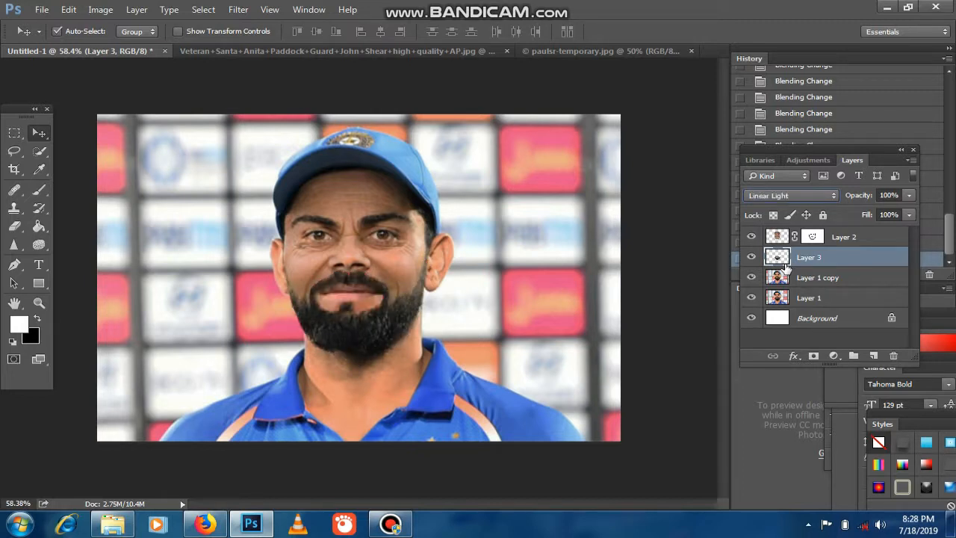
pyautogui.press('Up')
pyautogui.press('Up')
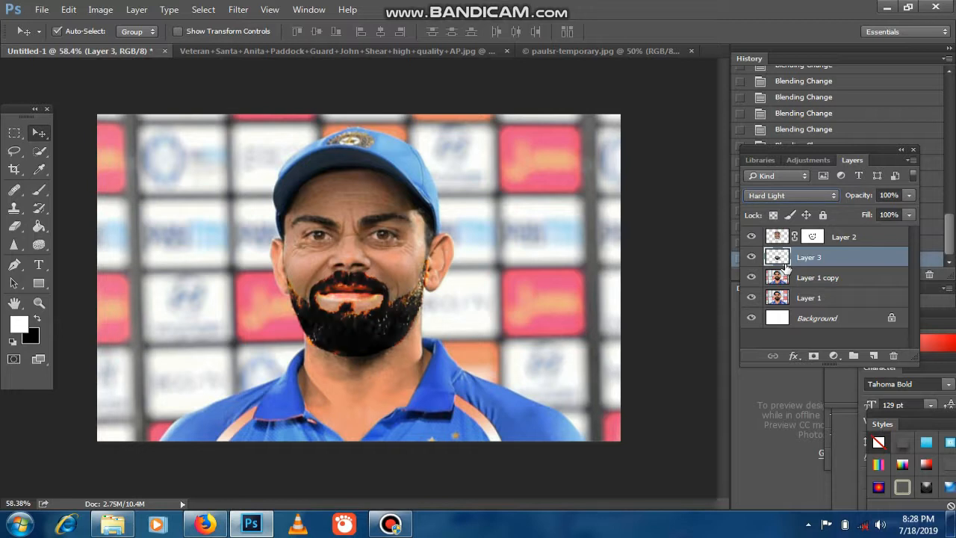
pyautogui.press('Up')
pyautogui.press('Up')
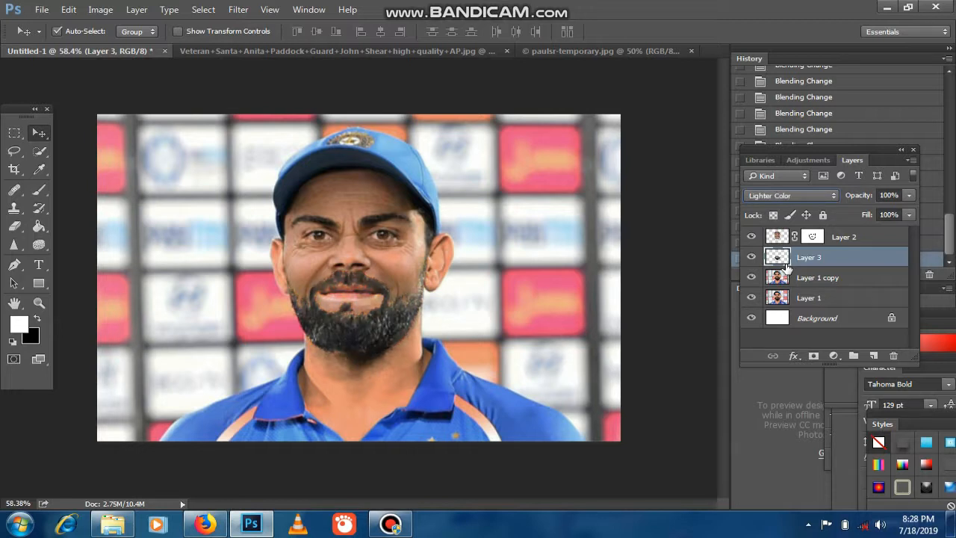
pyautogui.press('Up')
pyautogui.press('Up')
pyautogui.press('Up')
pyautogui.press('Up')
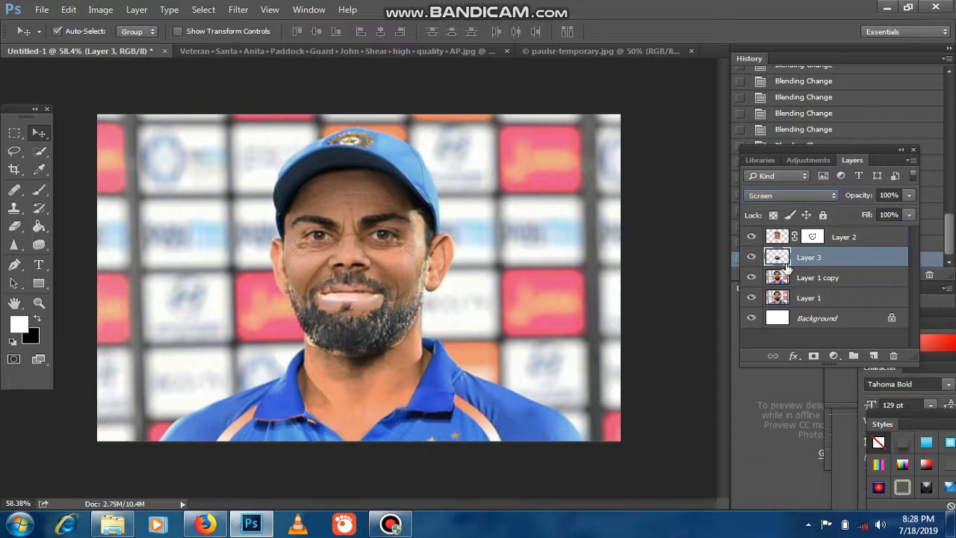
pyautogui.press('Up')
pyautogui.press('Up')
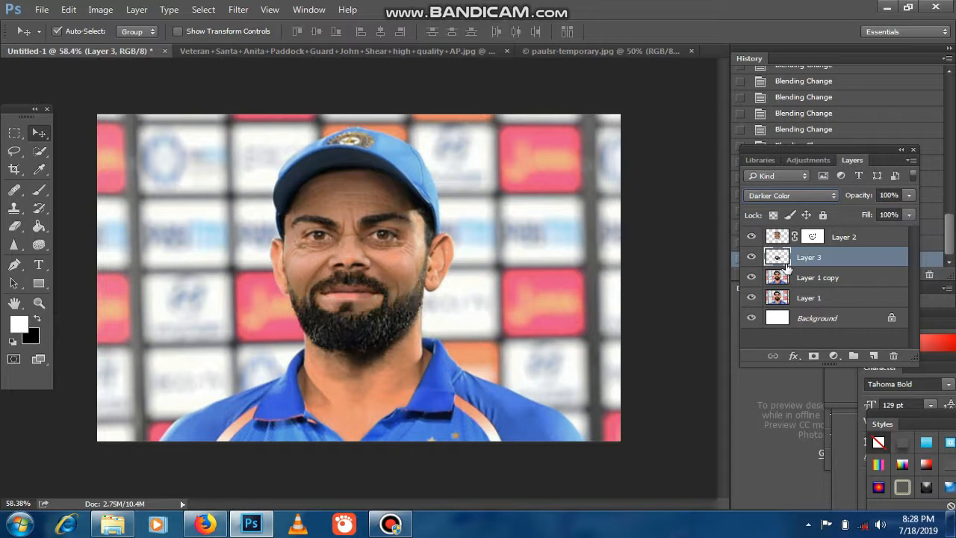
pyautogui.press('Up')
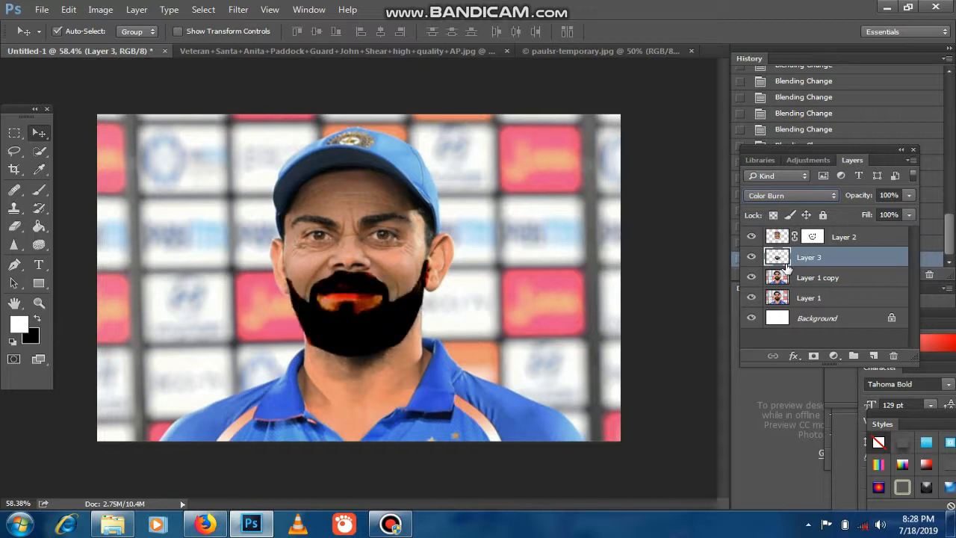
pyautogui.press('Up')
pyautogui.press('Up')
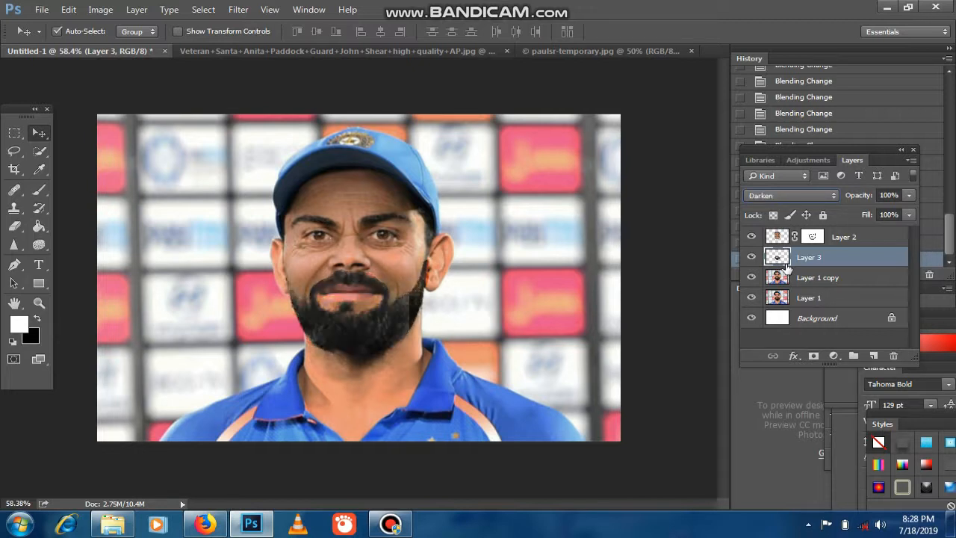
# Try Overlay and Linear Dodge (Add) on Layer 3, and settle on the Lighten blend mode
pyautogui.click(815, 198)
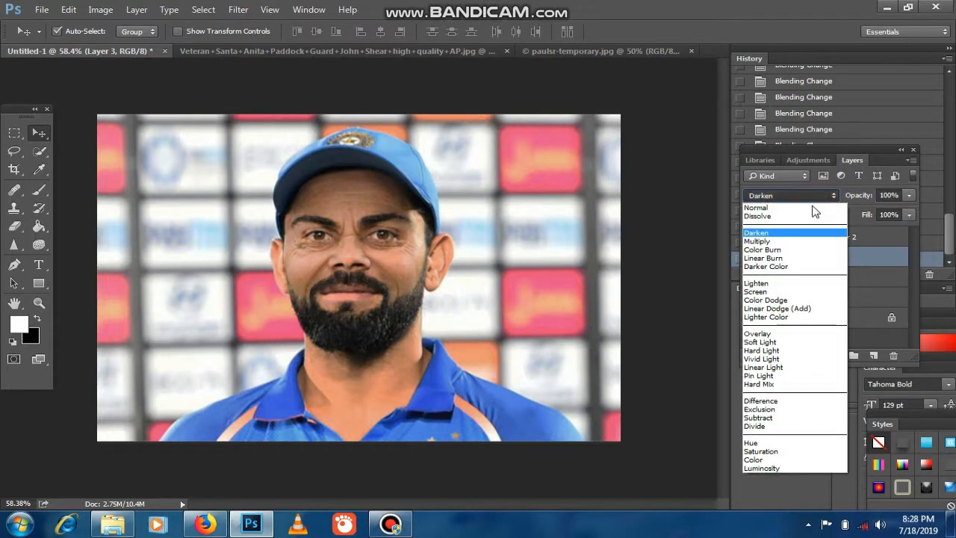
pyautogui.click(768, 333)
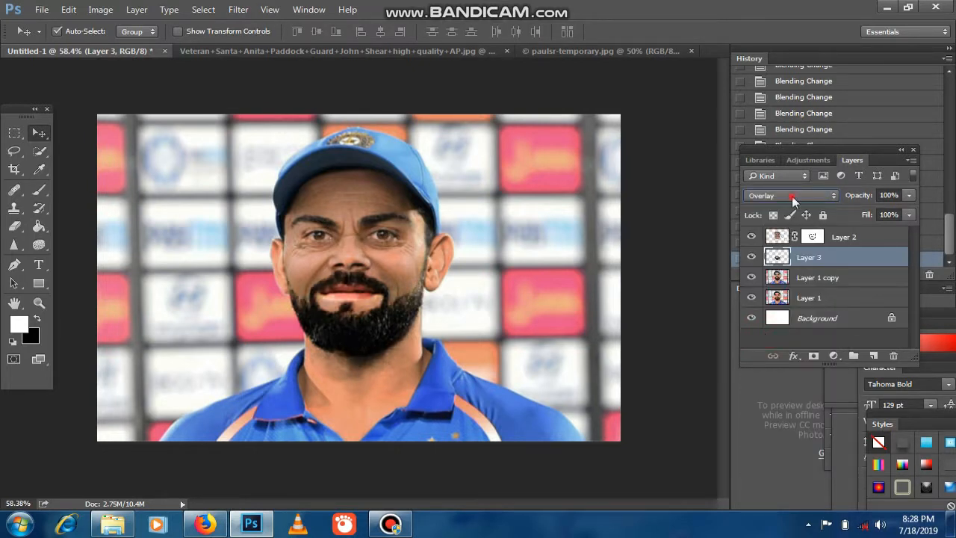
pyautogui.click(792, 195)
pyautogui.click(769, 310)
pyautogui.click(783, 196)
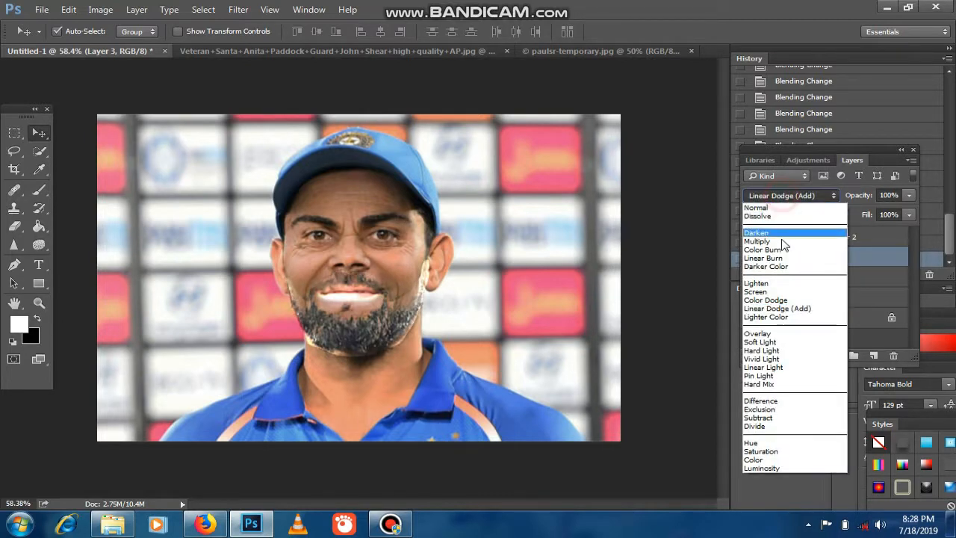
pyautogui.click(773, 284)
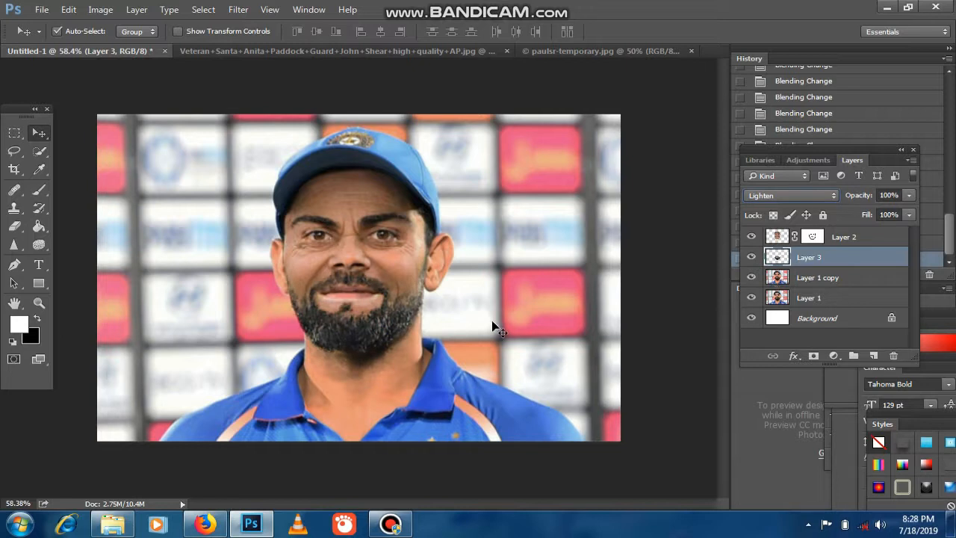